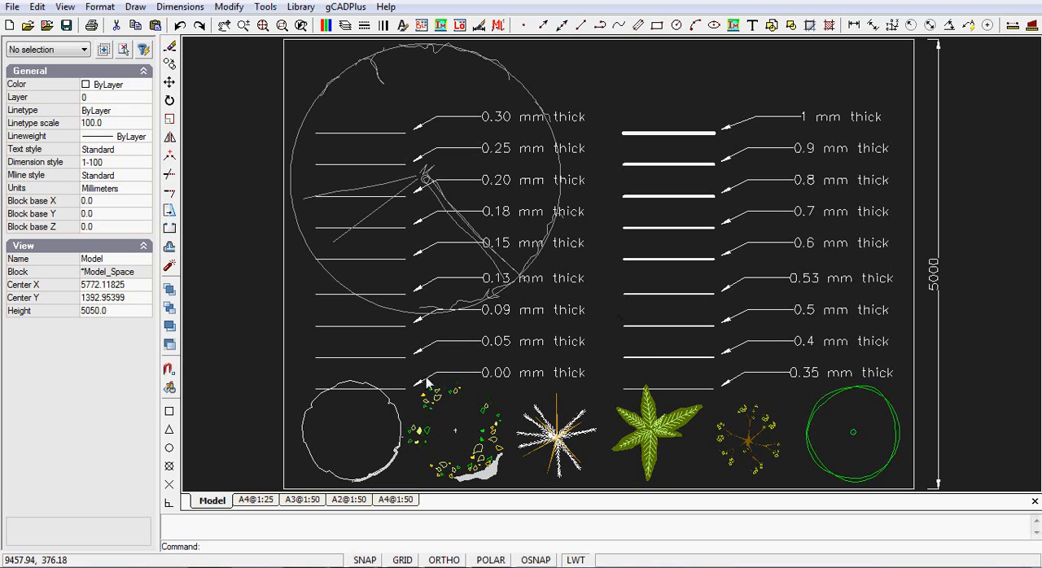
# Inspect the properties of the sample lines labelled 0.00, 0.05, 0.09 and 0.13 mm thick.
pyautogui.click(379, 359)
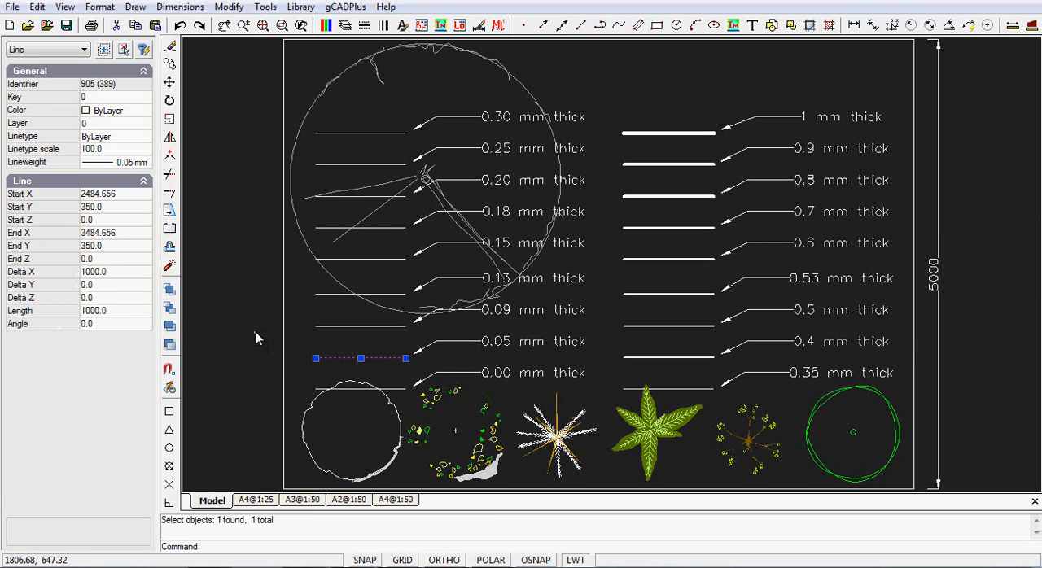
pyautogui.press('Escape')
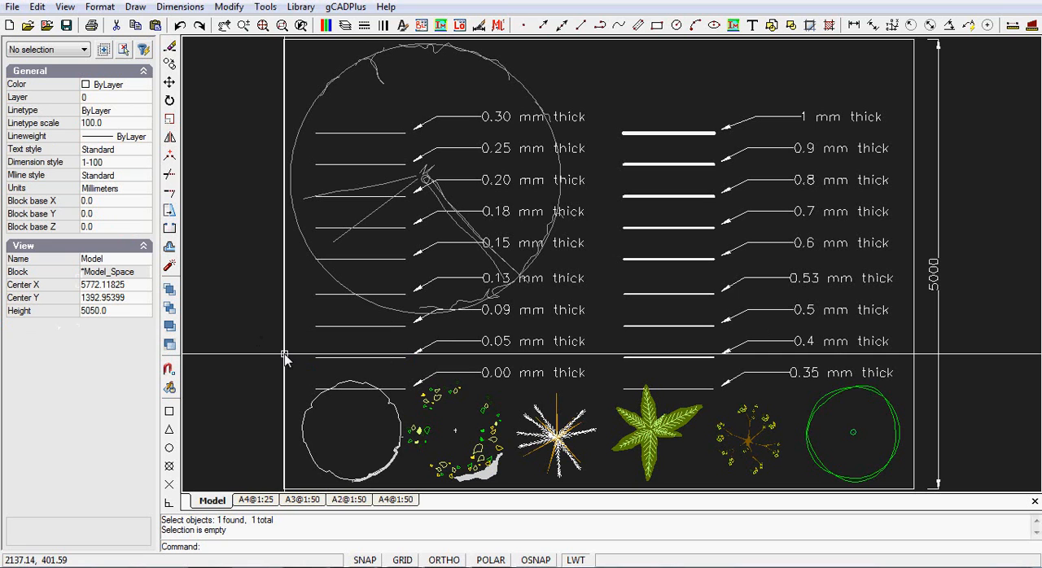
pyautogui.click(395, 391)
pyautogui.click(390, 356)
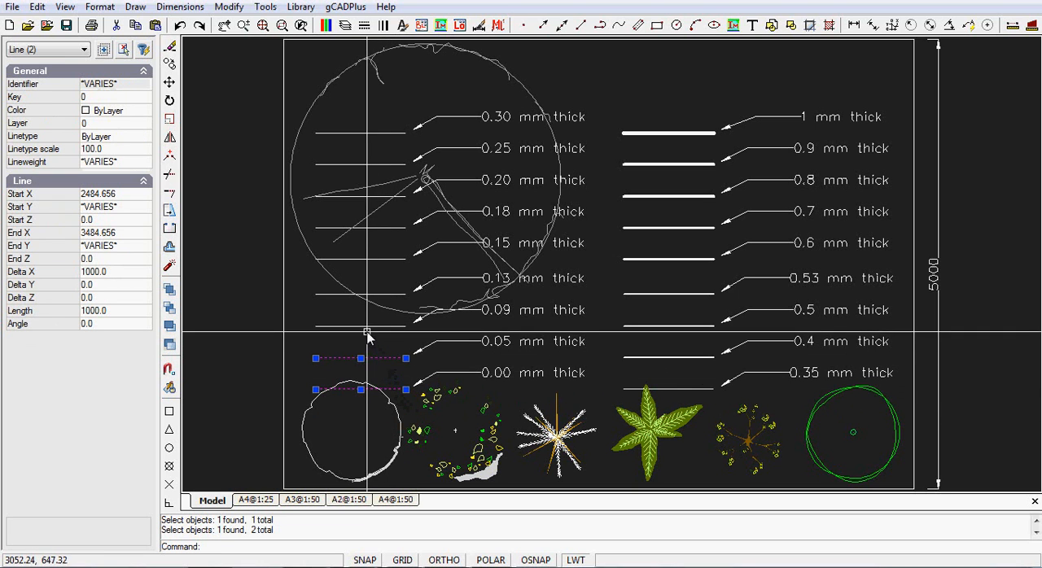
pyautogui.click(365, 327)
pyautogui.click(326, 294)
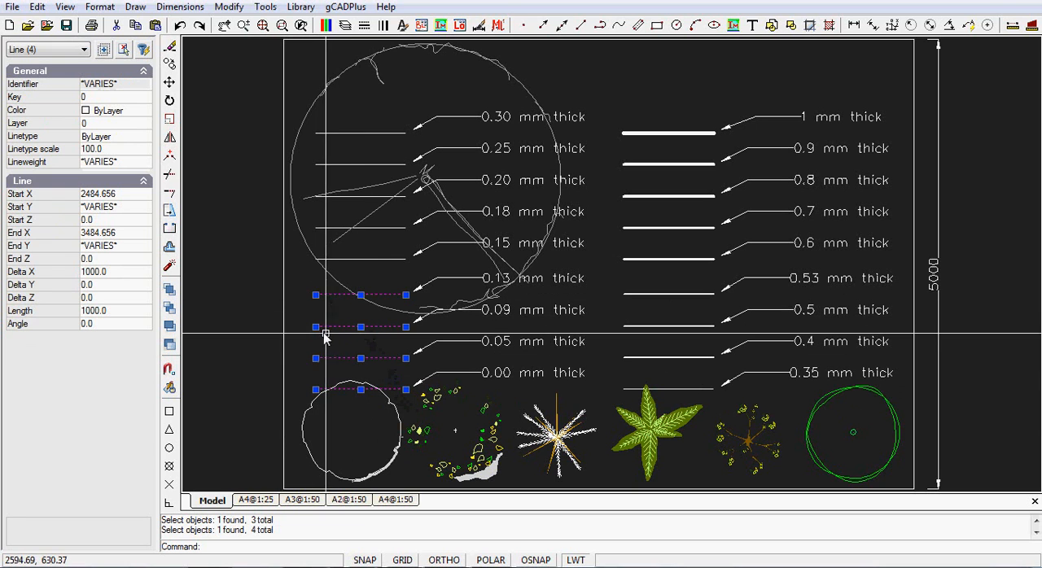
pyautogui.press('Escape')
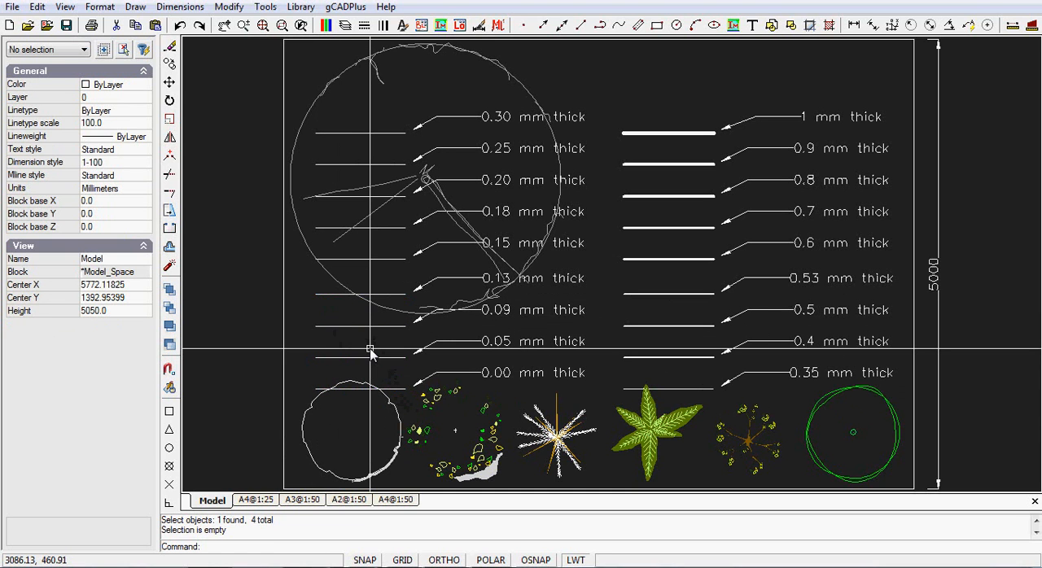
# Check the lineweight property of the sample lines labelled 0.30 mm and 1 mm thick.
pyautogui.click(370, 132)
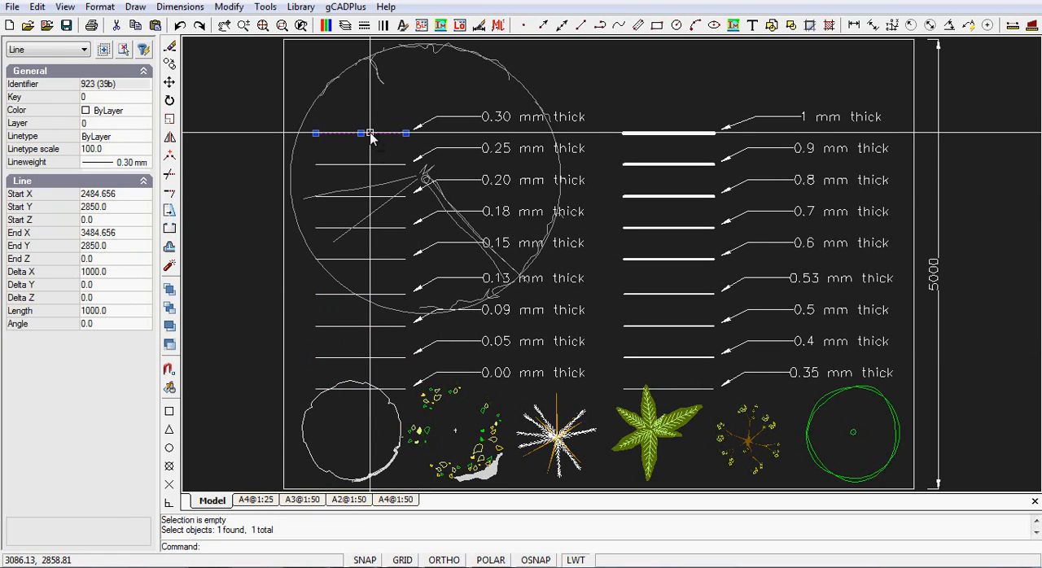
pyautogui.click(108, 165)
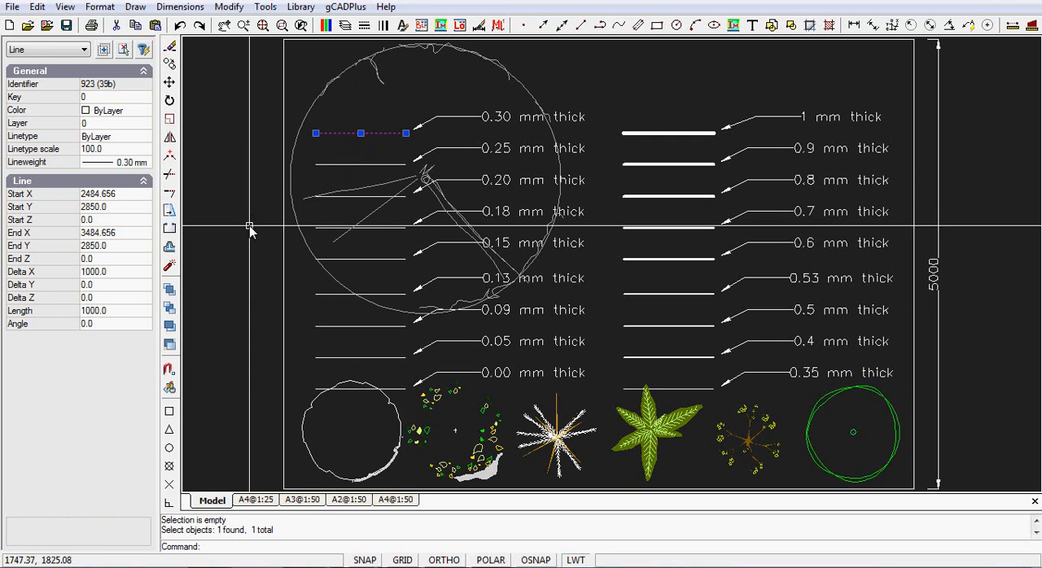
pyautogui.press('Escape')
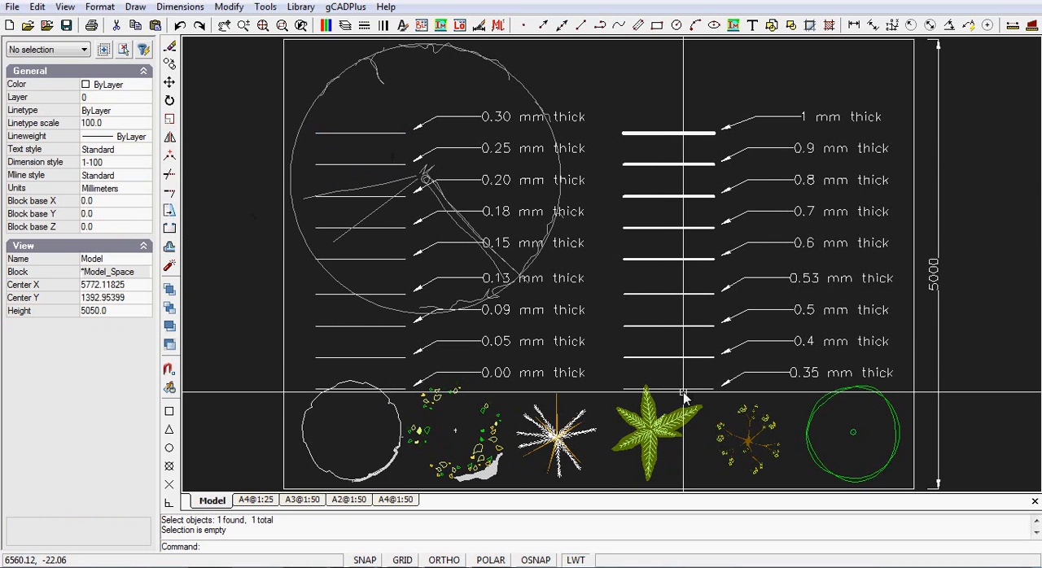
pyautogui.click(687, 133)
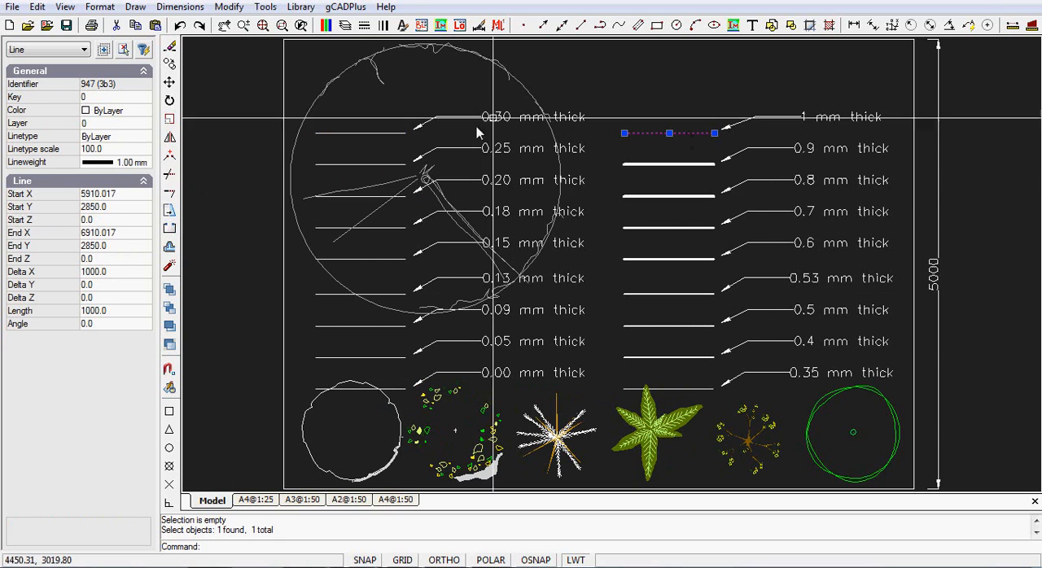
pyautogui.press('Escape')
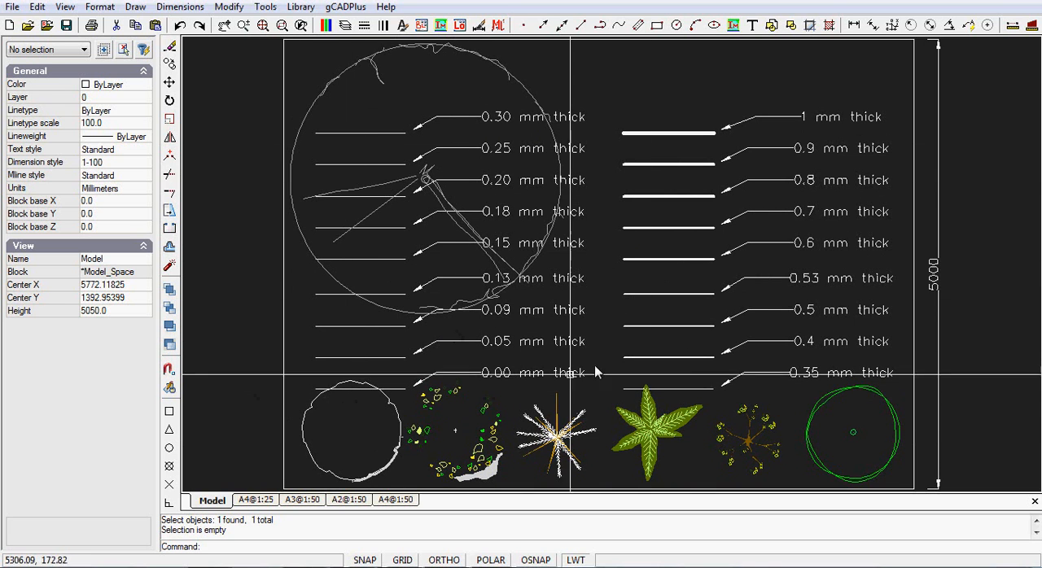
# Examine how the sample line thicknesses display on the A4@1:50 and A3@1:50 layouts.
pyautogui.click(397, 500)
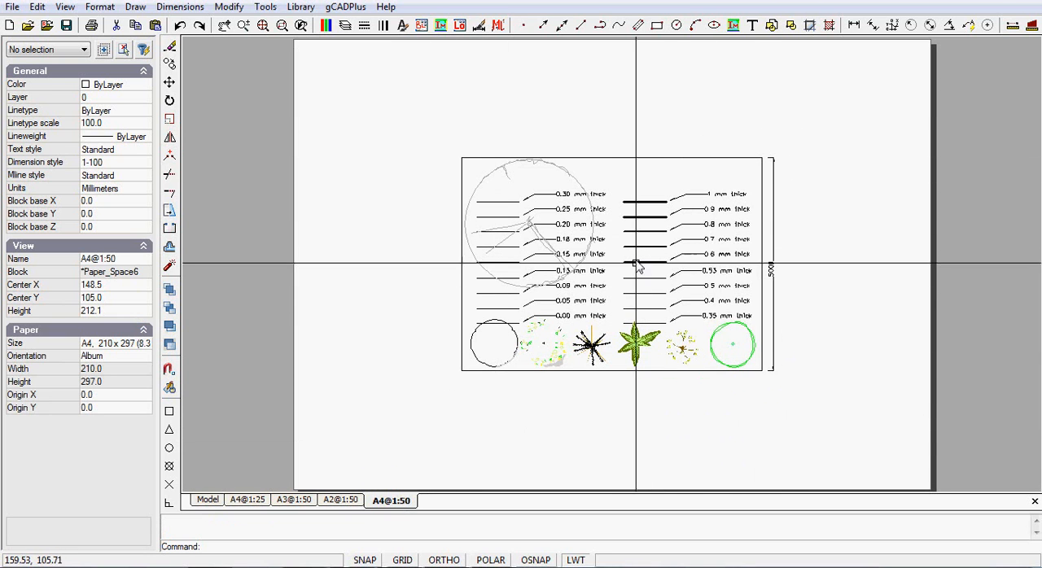
pyautogui.scroll(3, 642, 259)
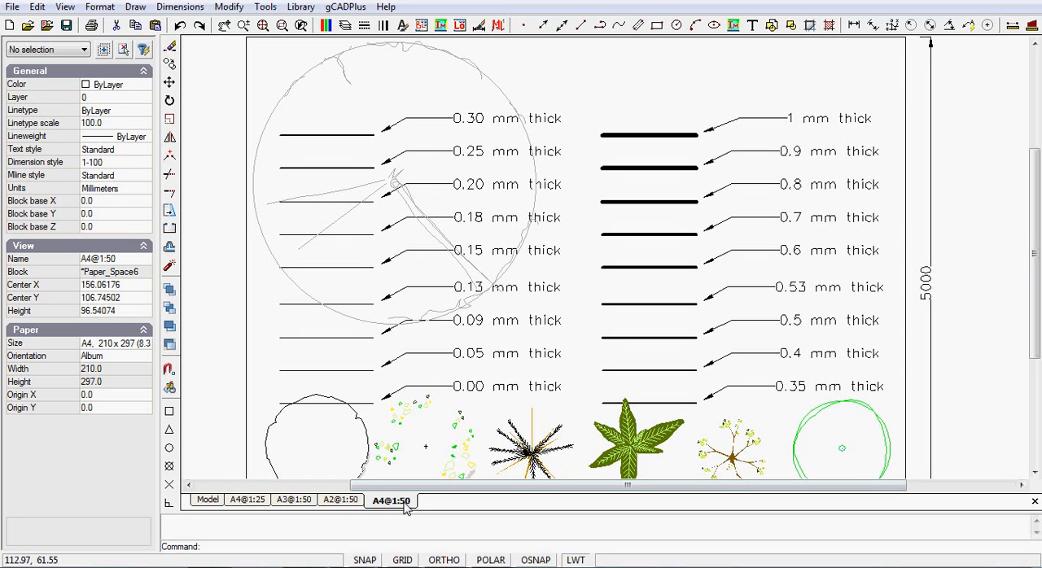
pyautogui.click(295, 500)
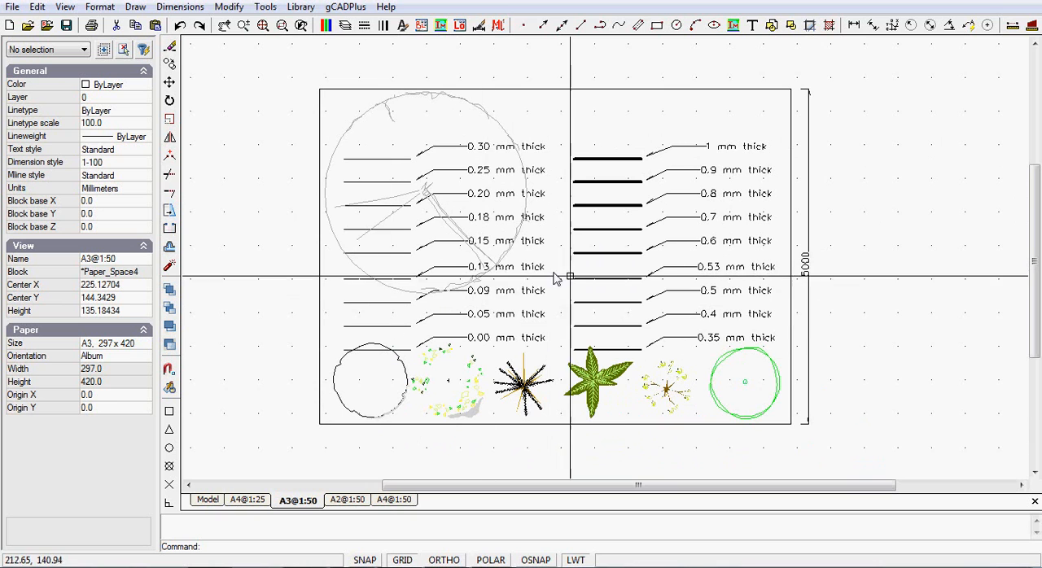
pyautogui.rightClick(838, 244)
pyautogui.click(906, 295)
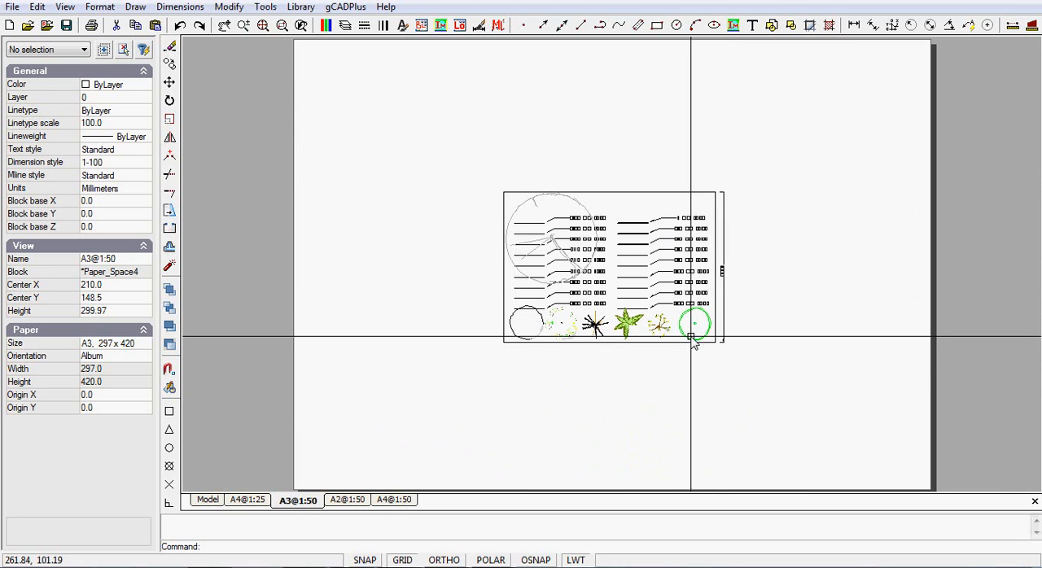
pyautogui.scroll(3, 656, 224)
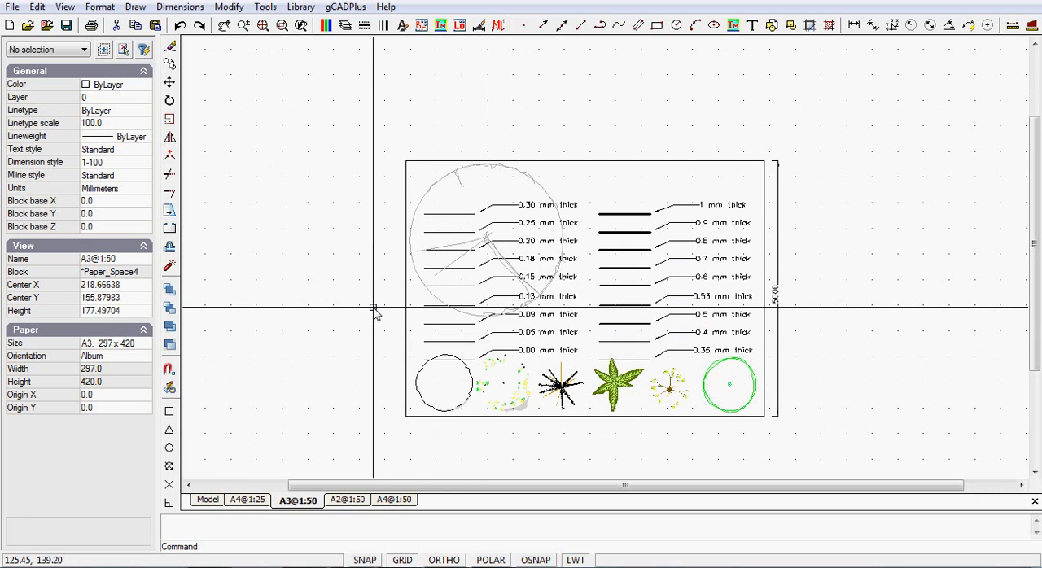
# Examine the sample lines close up on the A2@1:50 layout.
pyautogui.click(348, 500)
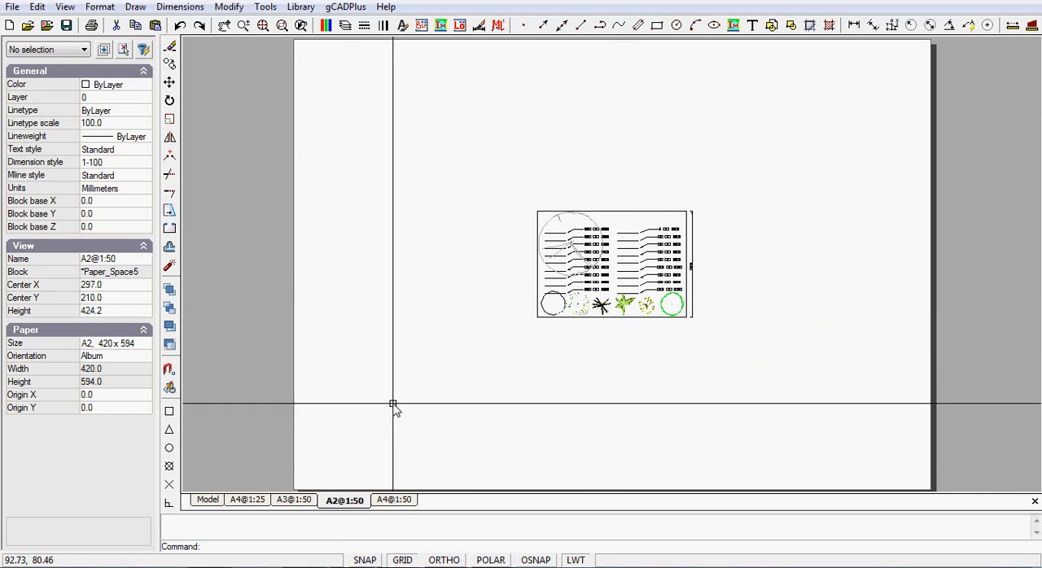
pyautogui.scroll(3, 635, 262)
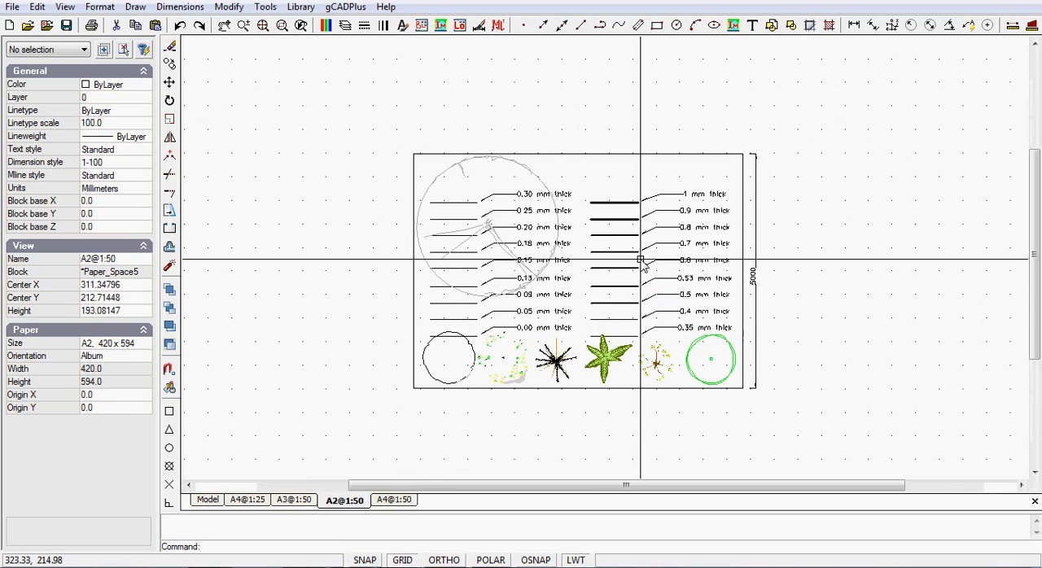
pyautogui.scroll(1, 641, 262)
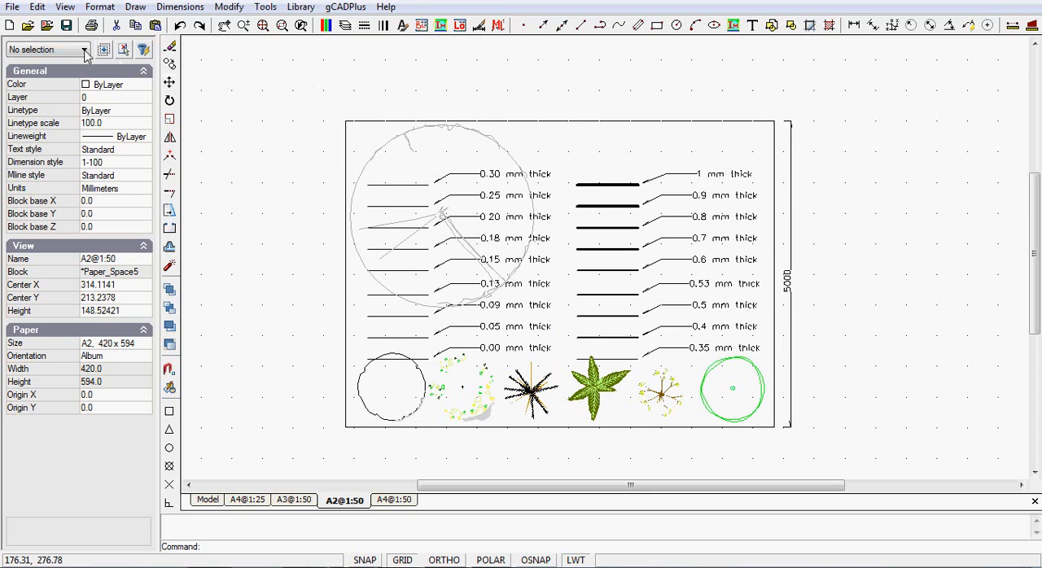
# Open the recent drawing DonutRearLine.lcd without saving changes to the line thickness example.
pyautogui.click(47, 26)
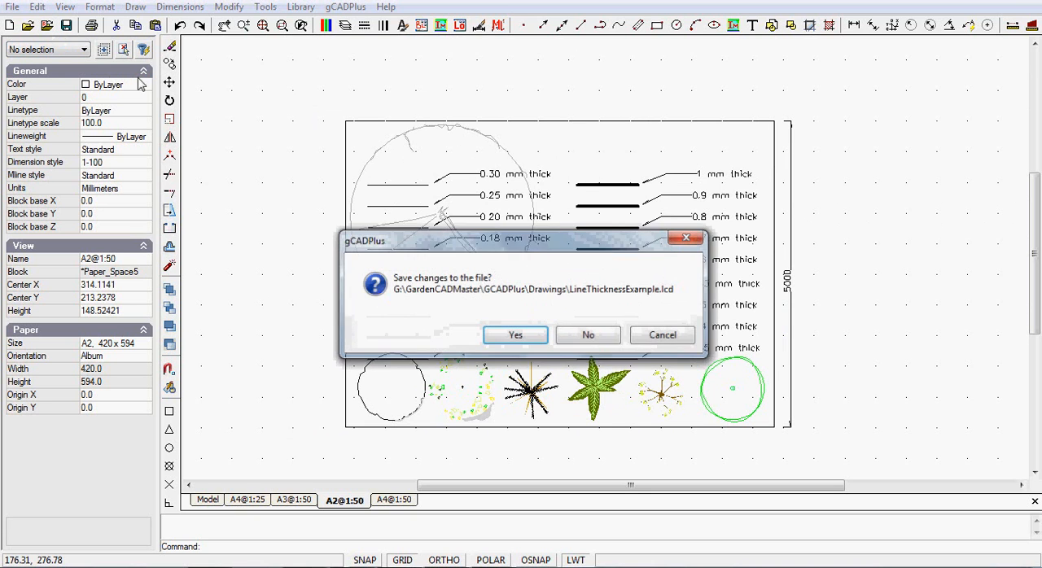
pyautogui.click(588, 337)
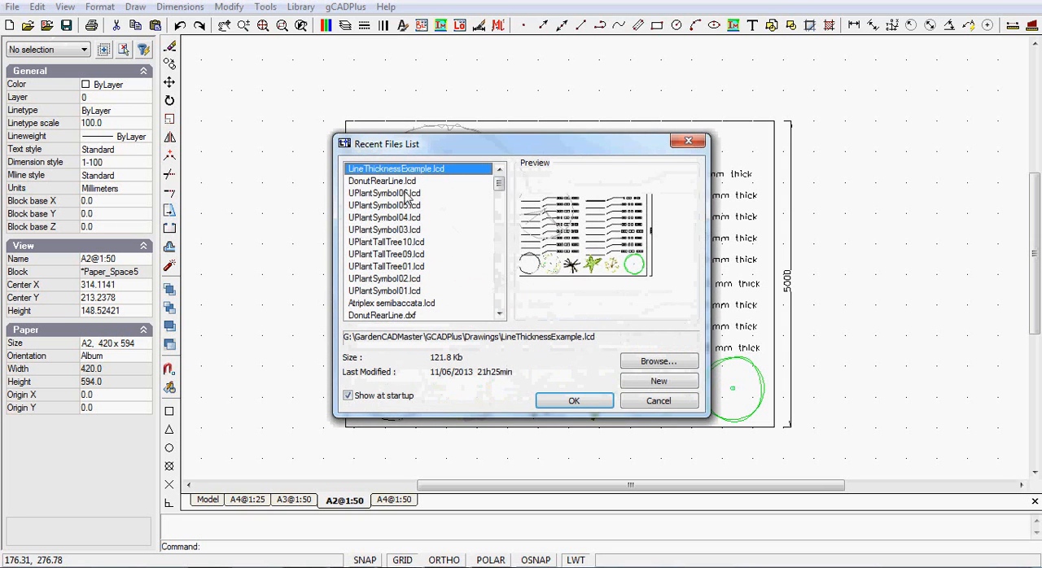
pyautogui.click(398, 181)
pyautogui.click(573, 400)
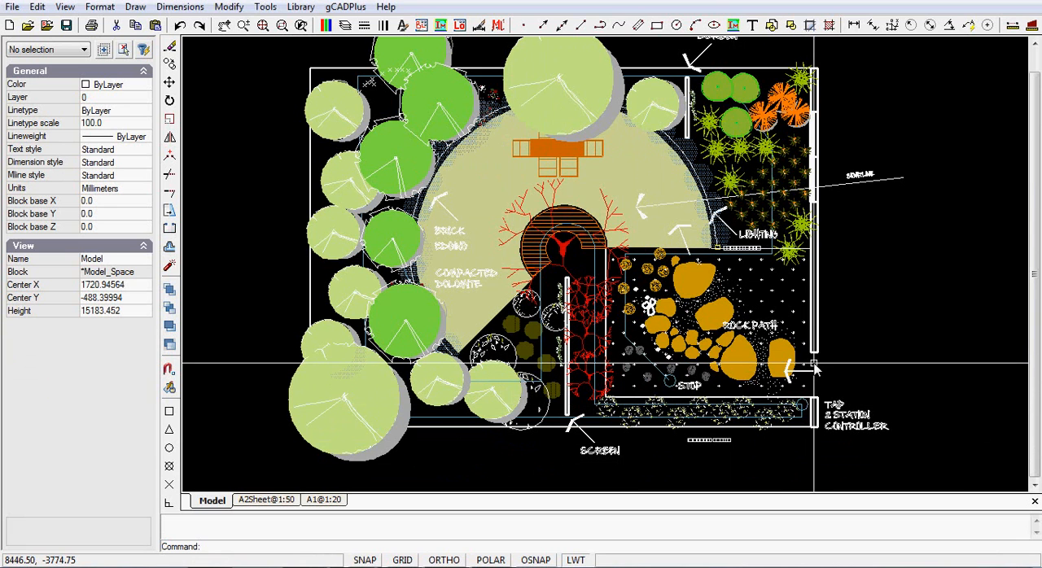
# Examine the garden plan's irrigation polyline and its end circle beside the STOP label, including their properties and on-screen thickness.
pyautogui.scroll(1, 818, 351)
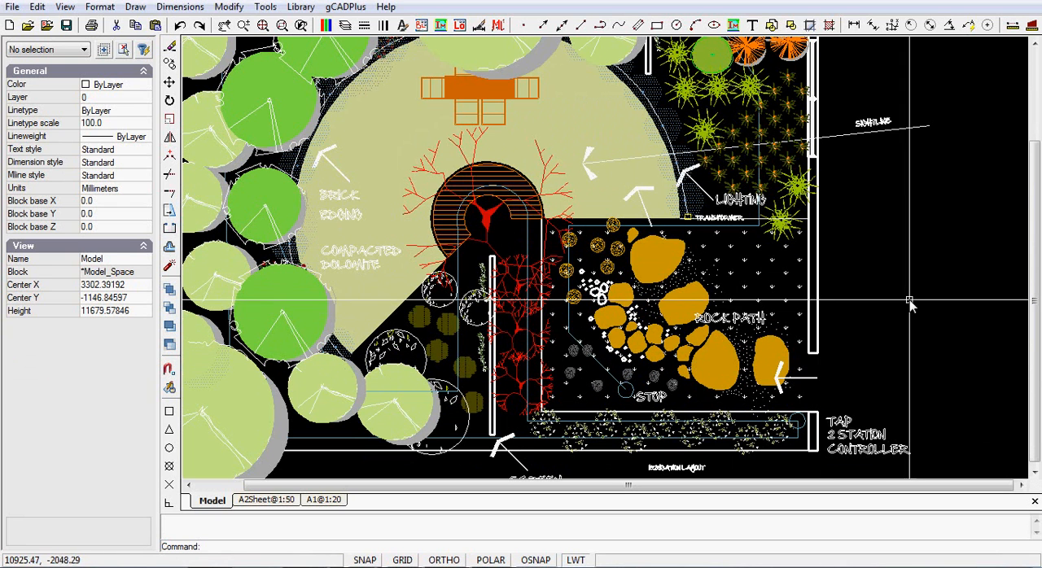
pyautogui.scroll(-1, 892, 326)
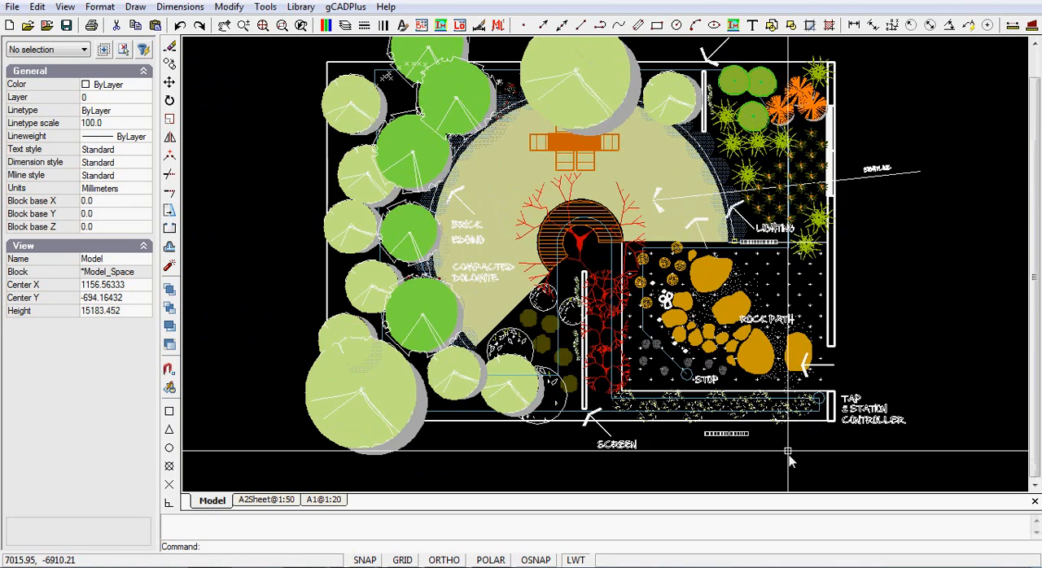
pyautogui.scroll(4, 811, 436)
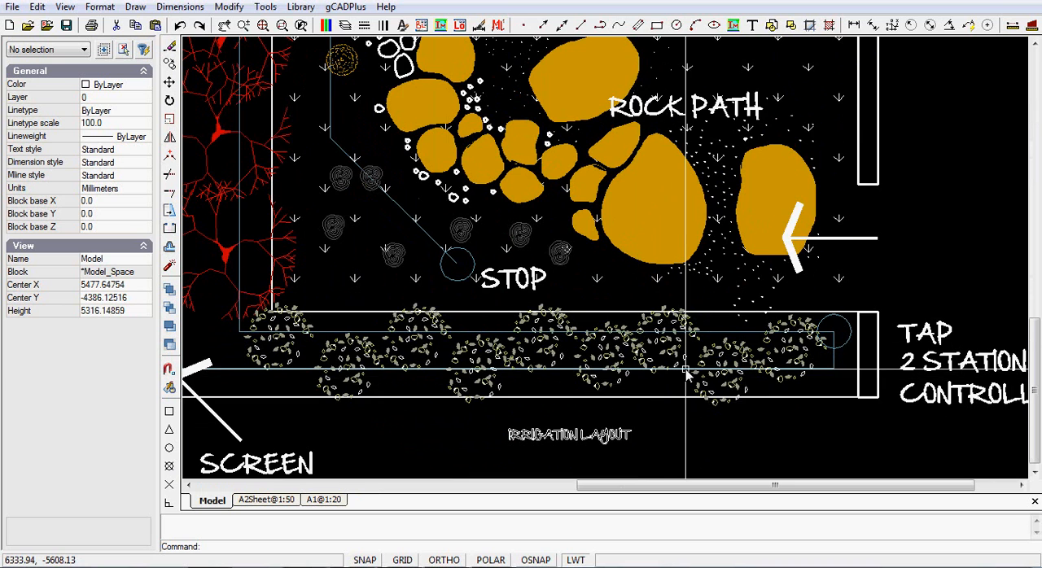
pyautogui.scroll(1, 684, 365)
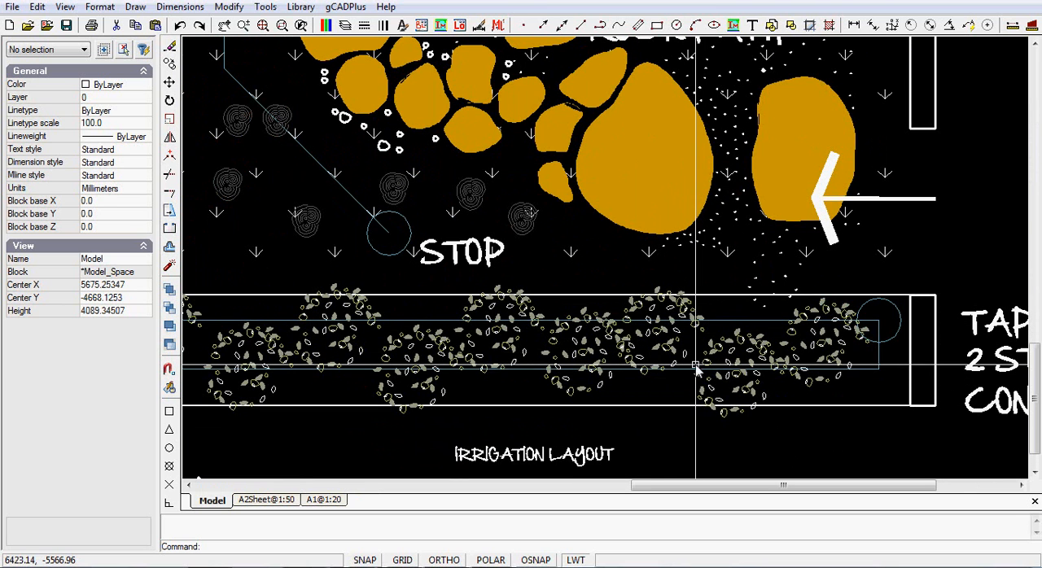
pyautogui.scroll(-1, 708, 335)
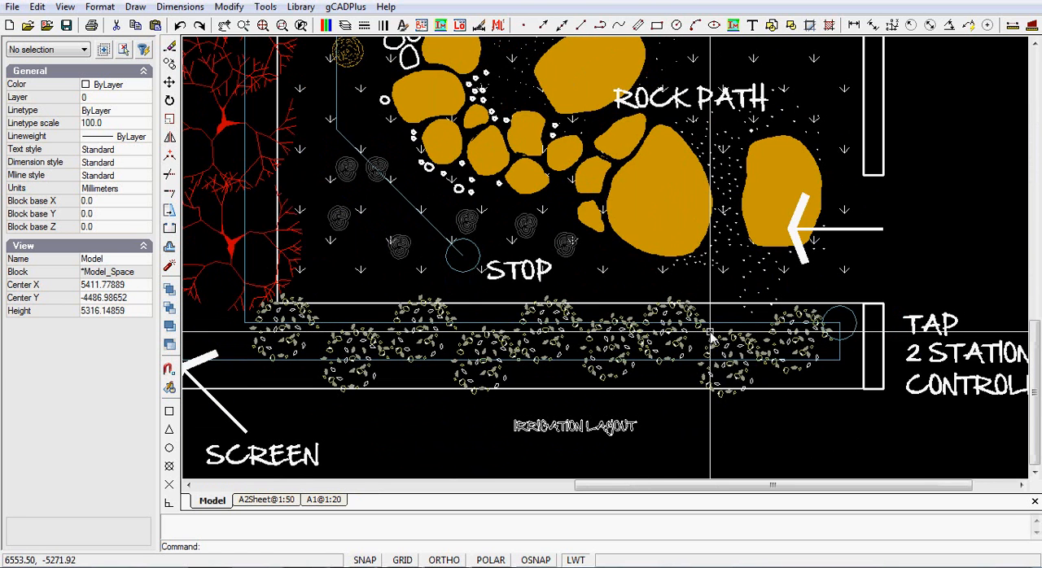
pyautogui.click(432, 229)
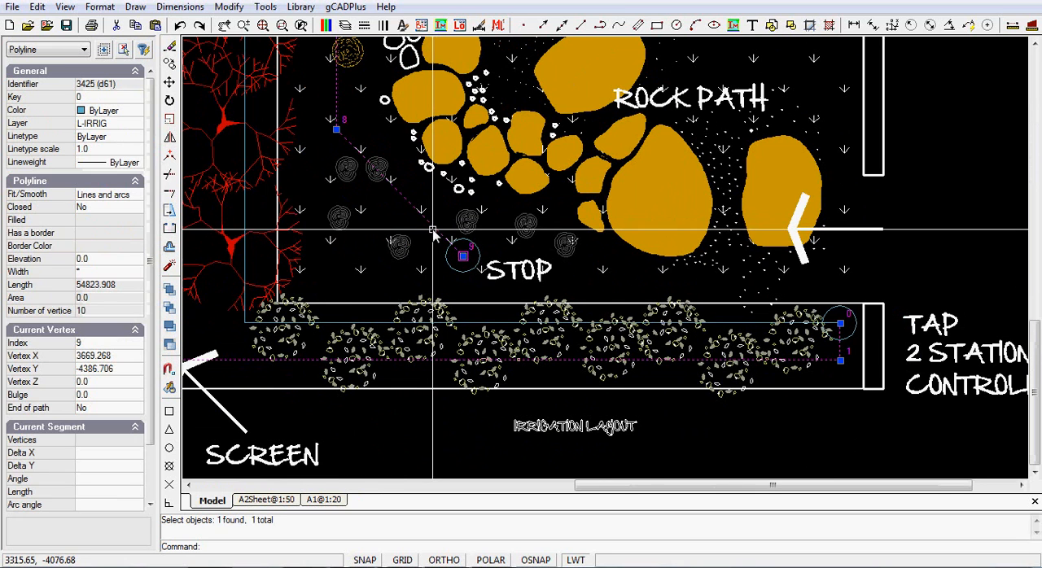
pyautogui.click(463, 273)
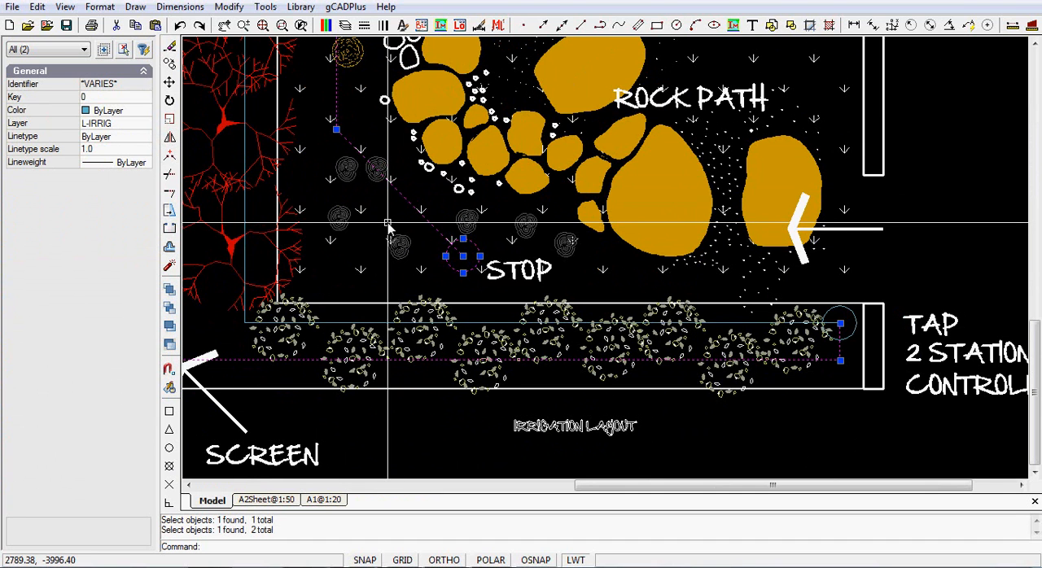
pyautogui.press('Escape')
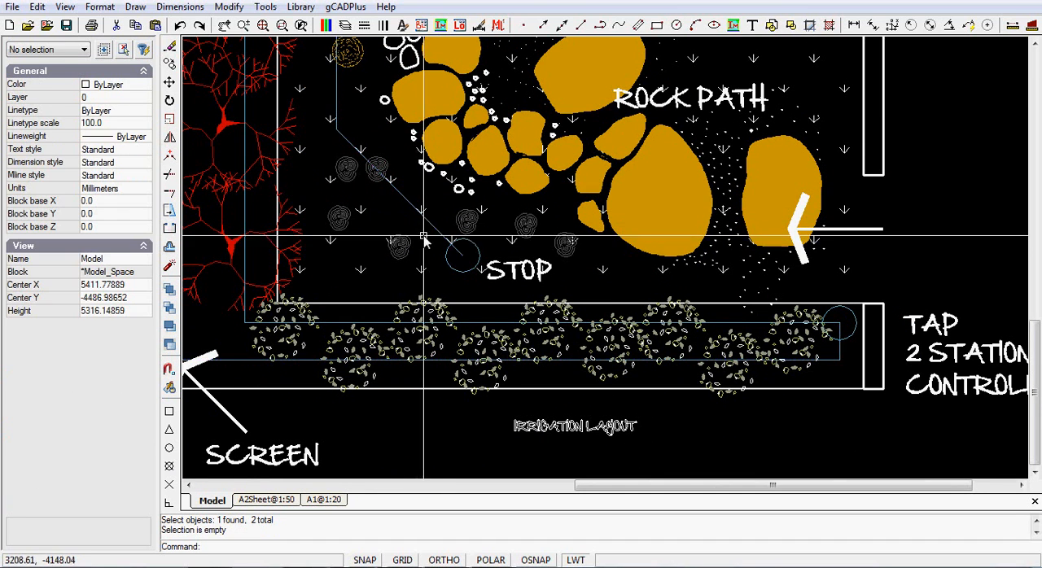
pyautogui.scroll(3, 433, 251)
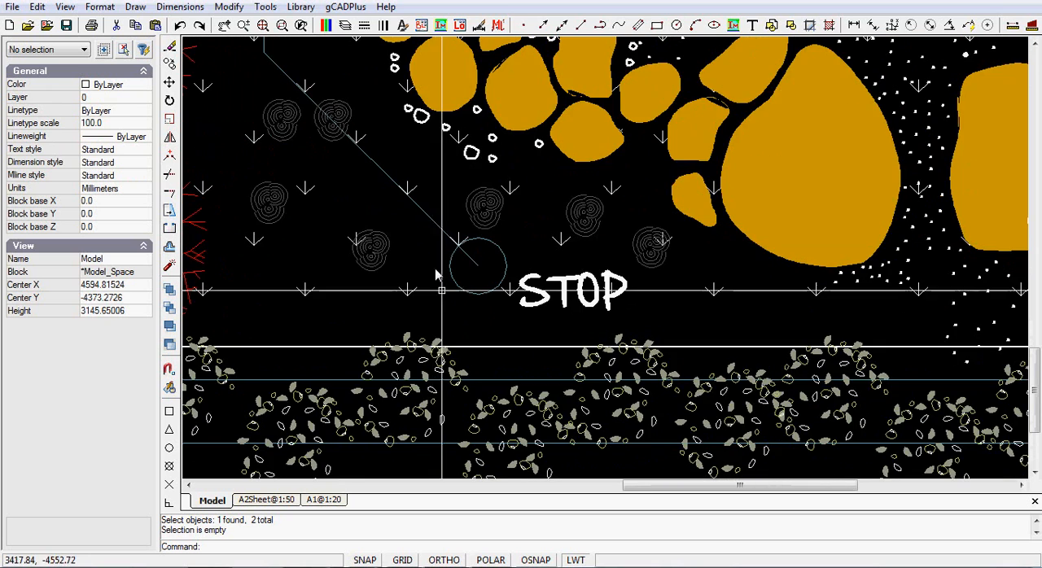
pyautogui.scroll(2, 483, 380)
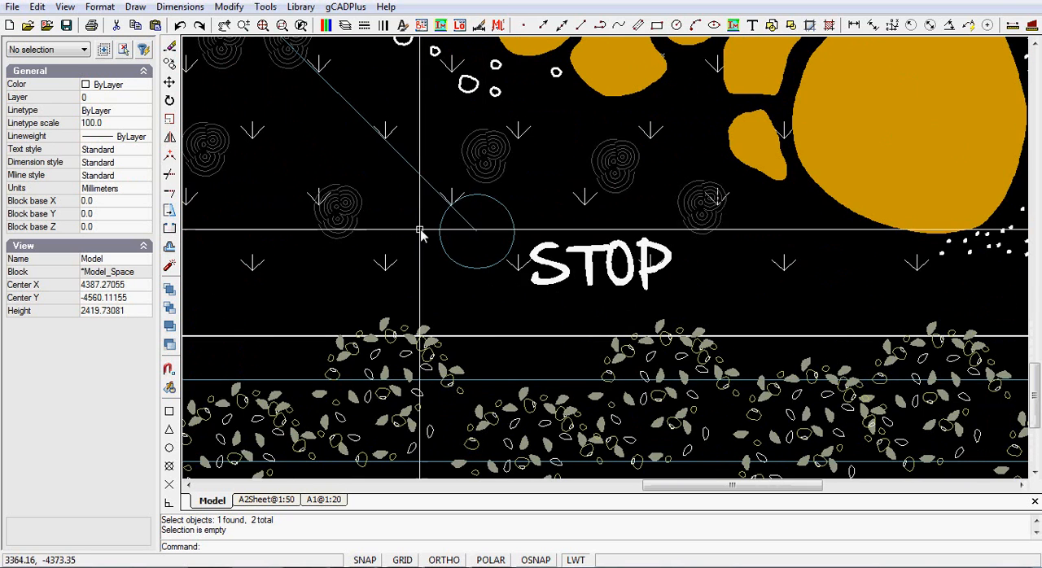
pyautogui.scroll(-5, 432, 277)
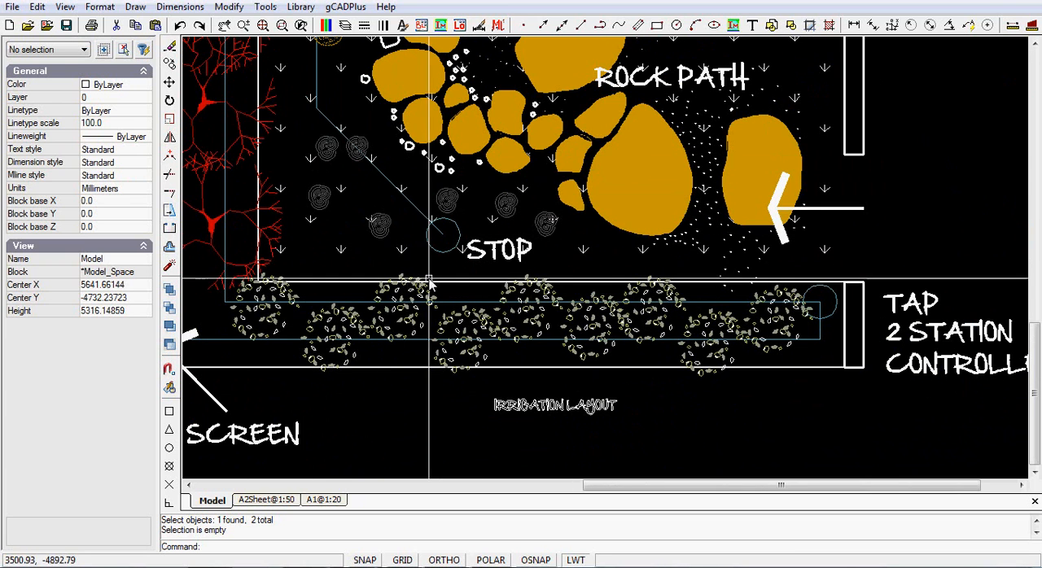
# Turn off Display Lineweight in the lineweight settings and apply the change.
pyautogui.click(96, 6)
pyautogui.click(122, 58)
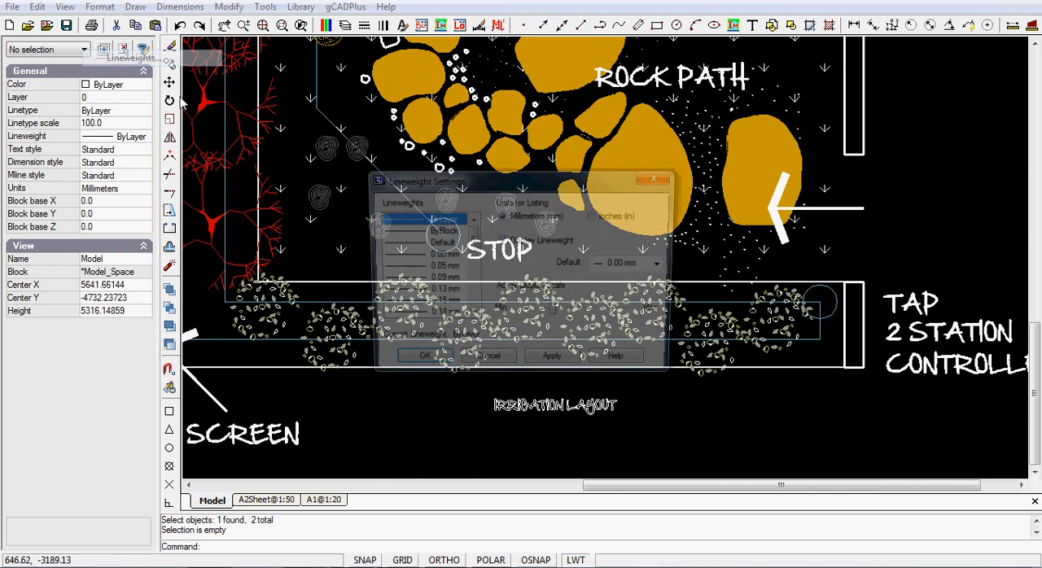
pyautogui.click(521, 242)
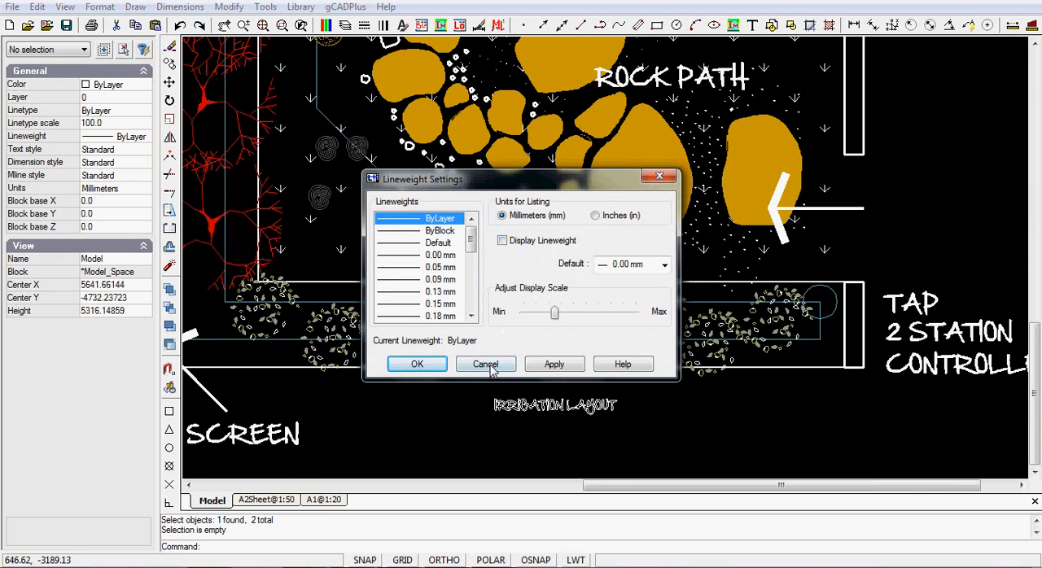
pyautogui.click(538, 368)
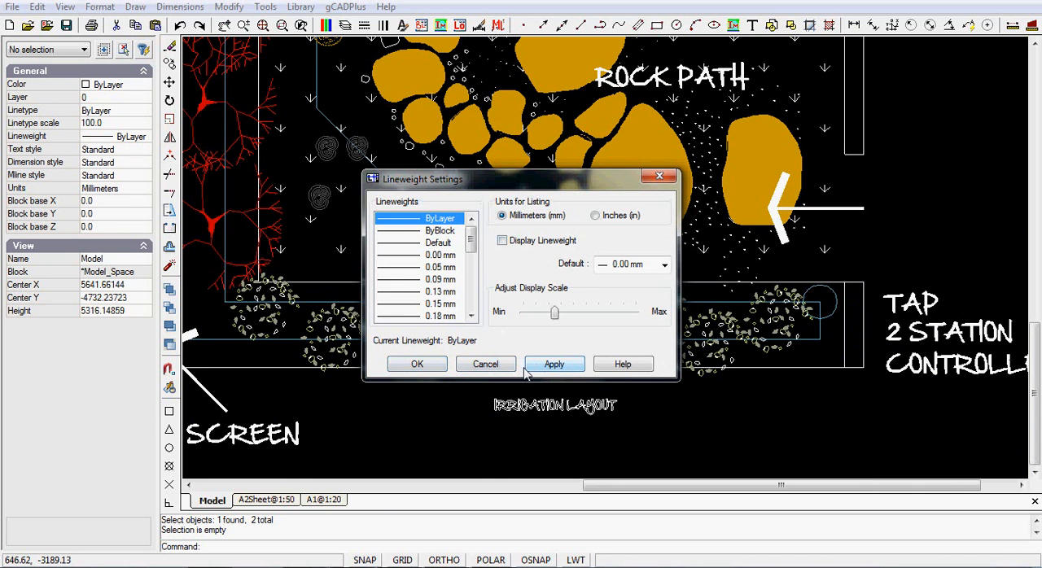
# Close the lineweight settings and examine the lines around the STOP and TAP labels in model space with lineweight display off.
pyautogui.click(416, 364)
pyautogui.scroll(3, 666, 330)
pyautogui.scroll(-3, 666, 330)
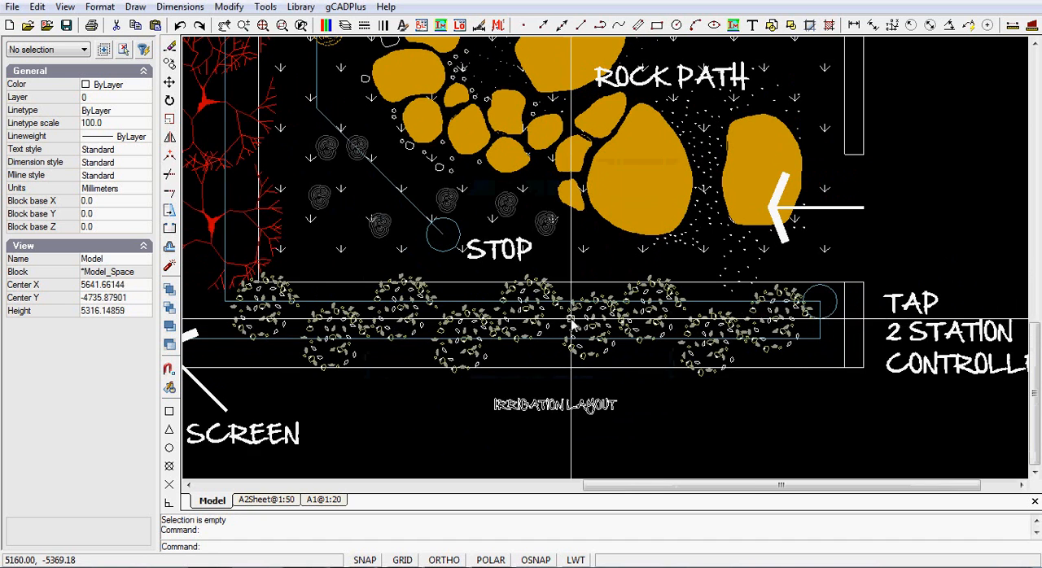
pyautogui.scroll(-2, 570, 318)
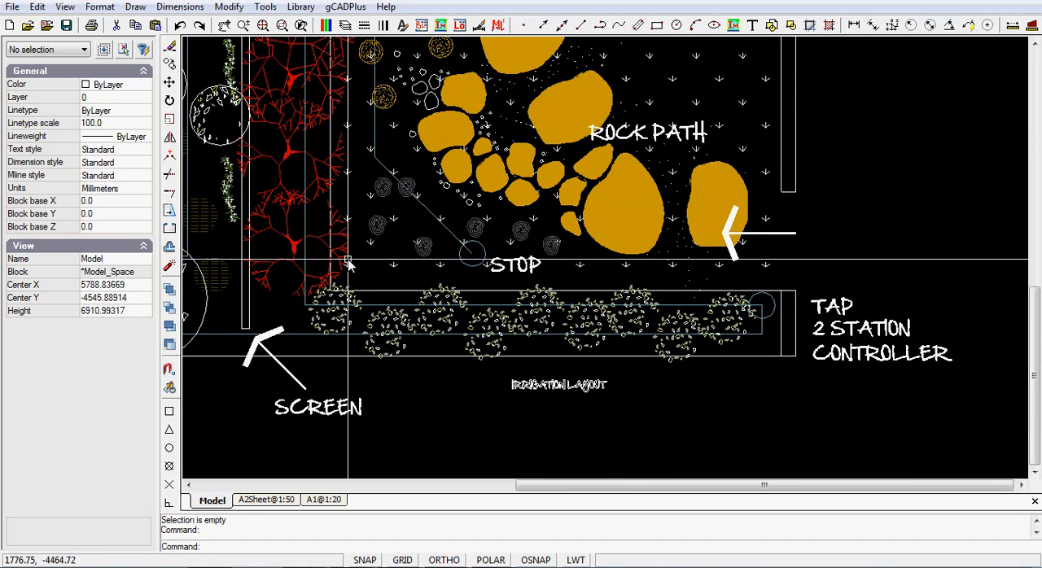
pyautogui.click(96, 8)
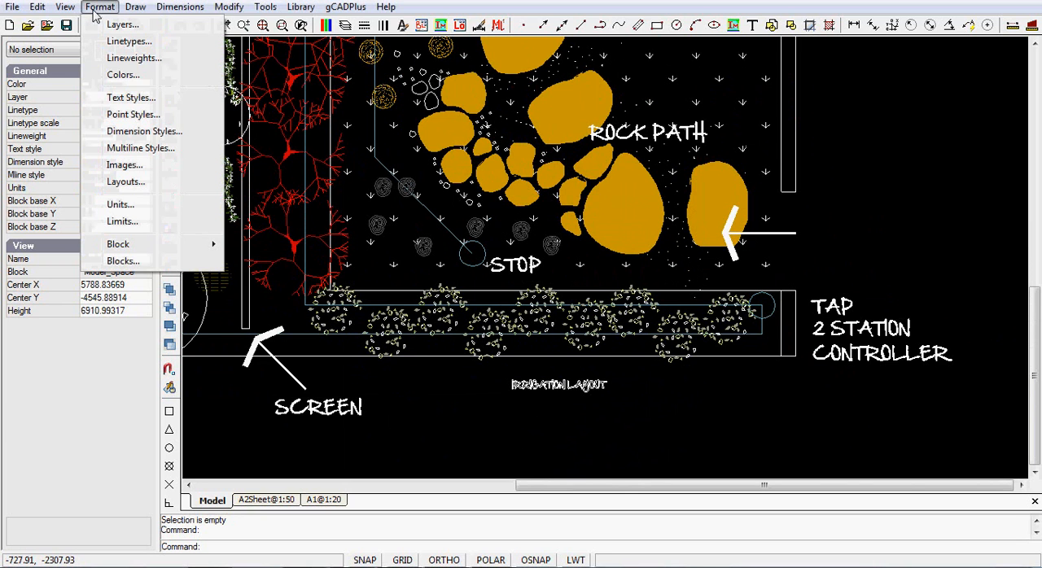
pyautogui.click(128, 41)
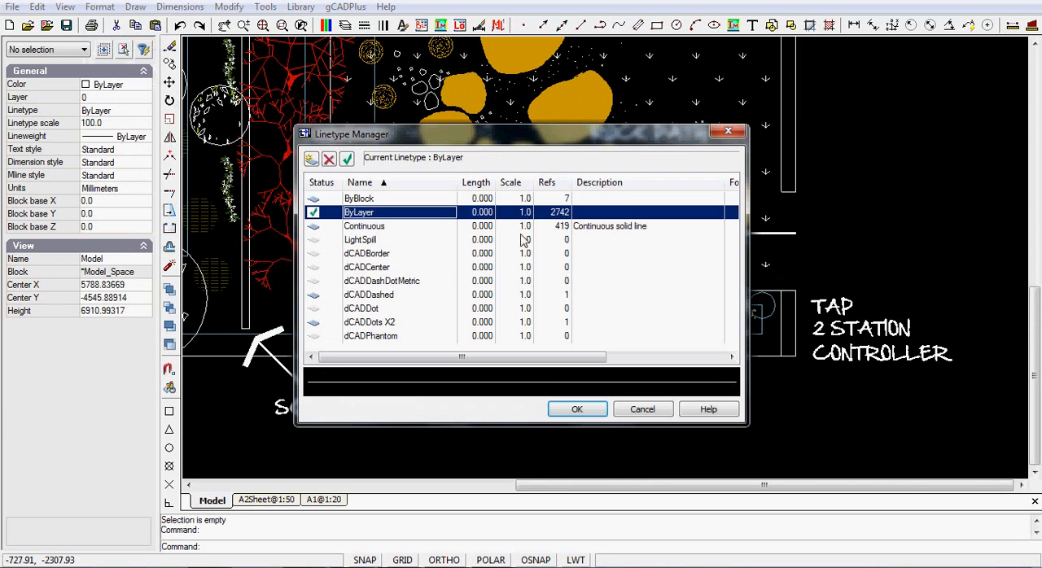
pyautogui.click(642, 409)
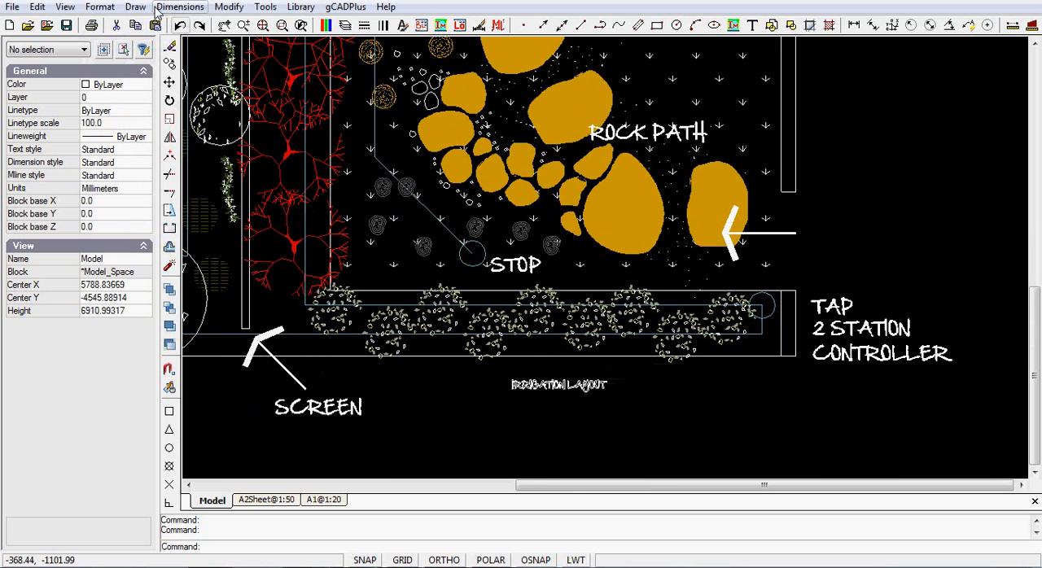
# Turn on Display Lineweight in the lineweight settings and check the wall lines in model space.
pyautogui.click(99, 8)
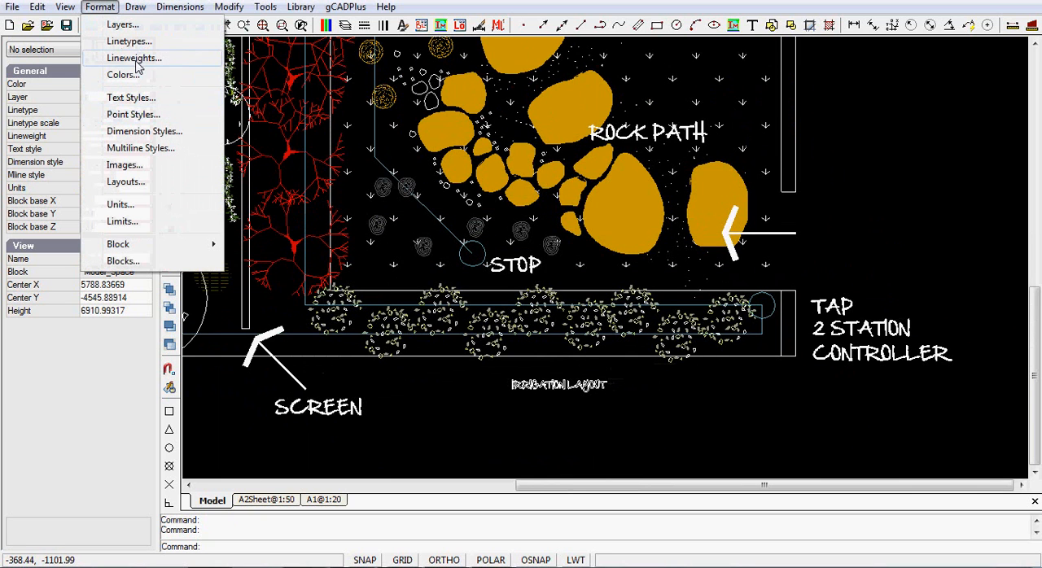
pyautogui.click(134, 57)
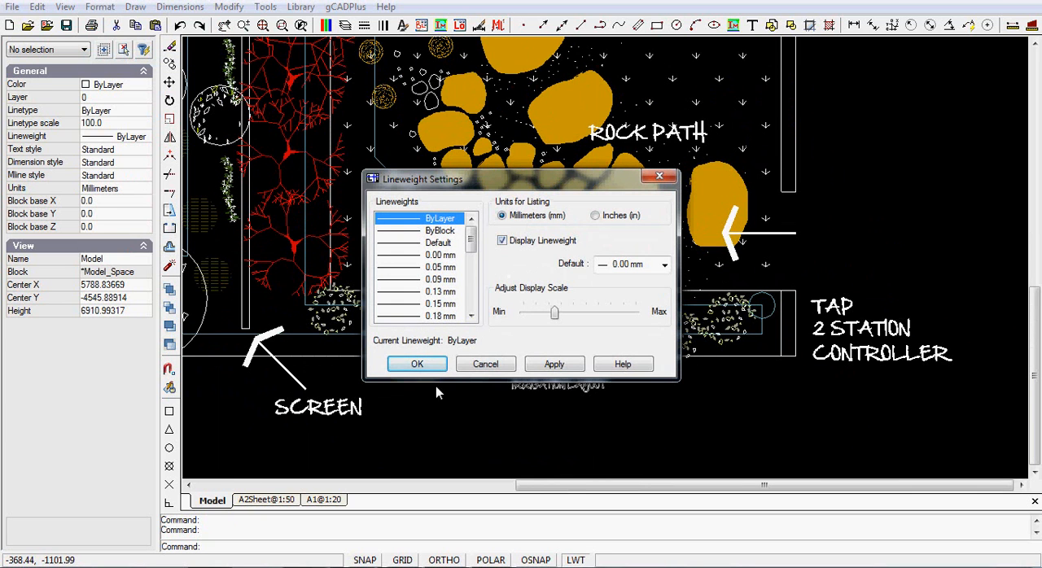
pyautogui.click(415, 364)
pyautogui.scroll(3, 716, 362)
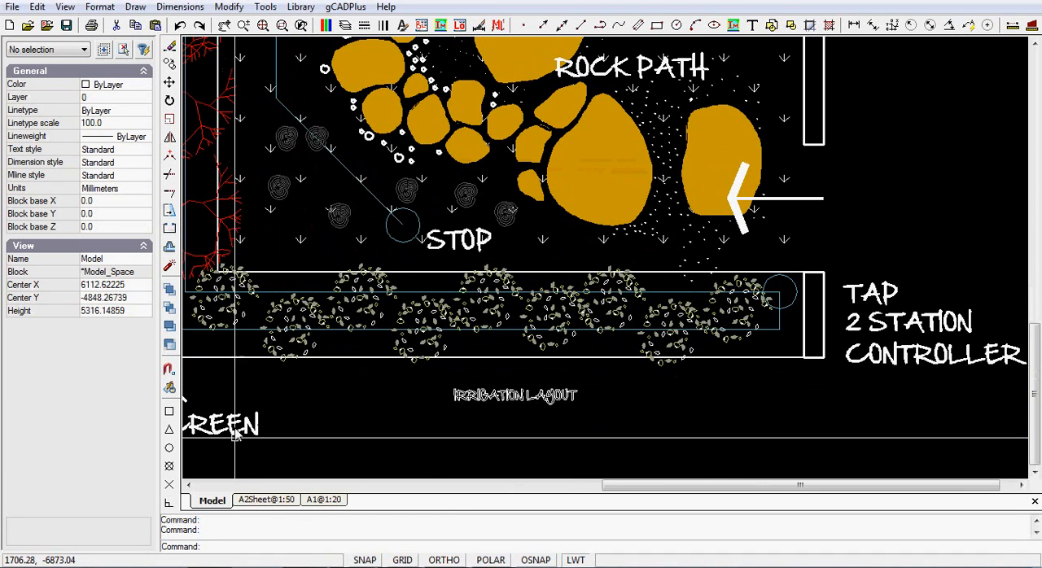
# Show the full A2Sheet@1:50 layout and examine the wall and irrigation line thicknesses close up near the TAP label.
pyautogui.click(266, 499)
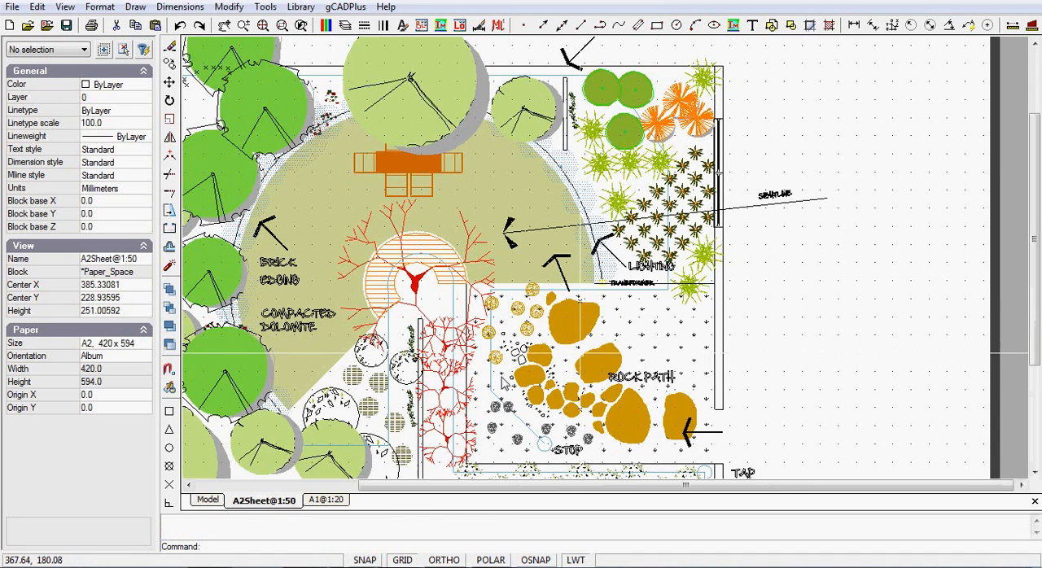
pyautogui.rightClick(778, 280)
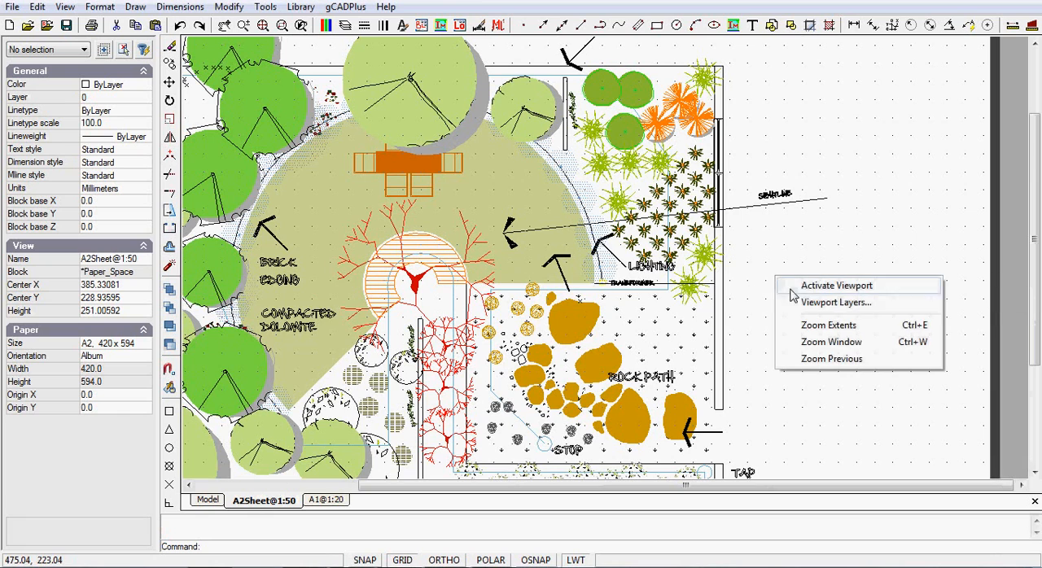
pyautogui.click(852, 328)
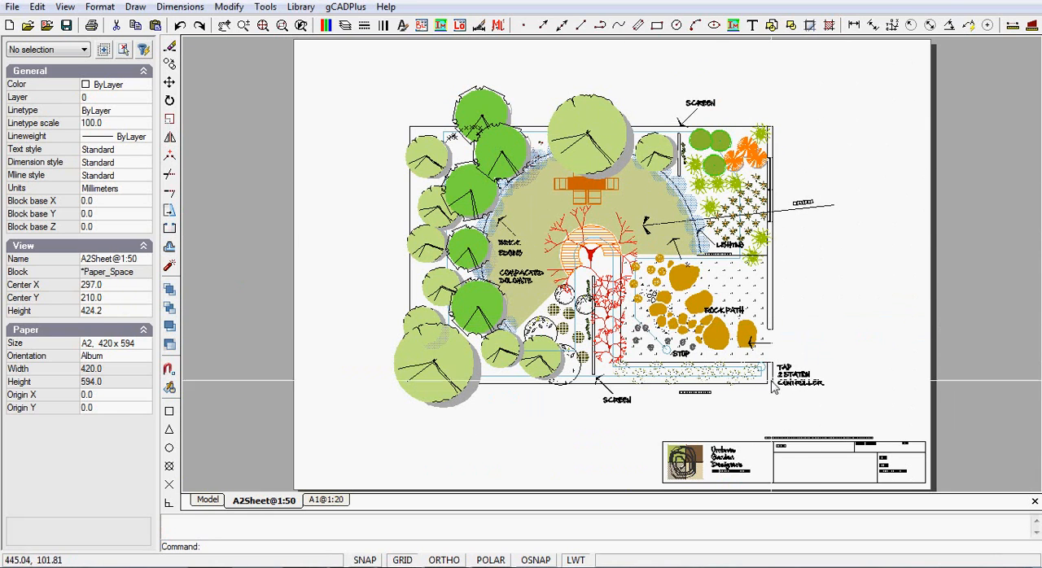
pyautogui.scroll(5, 759, 384)
pyautogui.scroll(2, 758, 380)
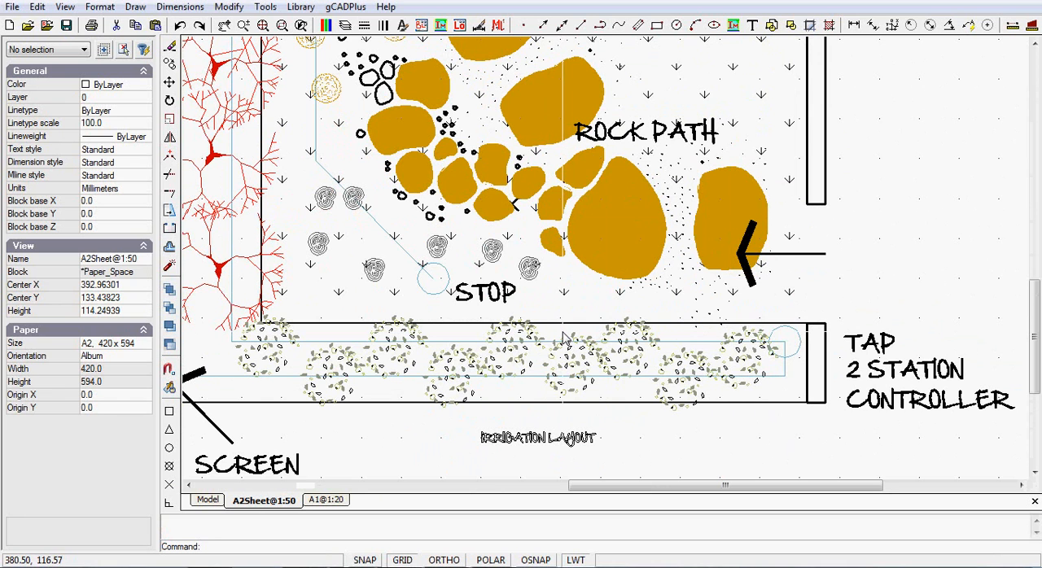
pyautogui.scroll(3, 656, 379)
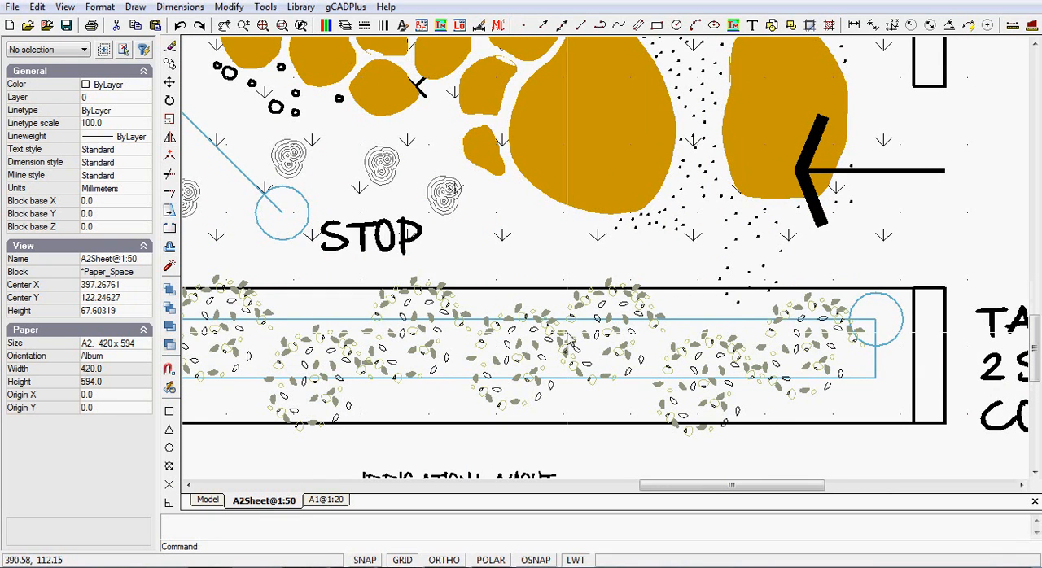
pyautogui.scroll(-6, 647, 342)
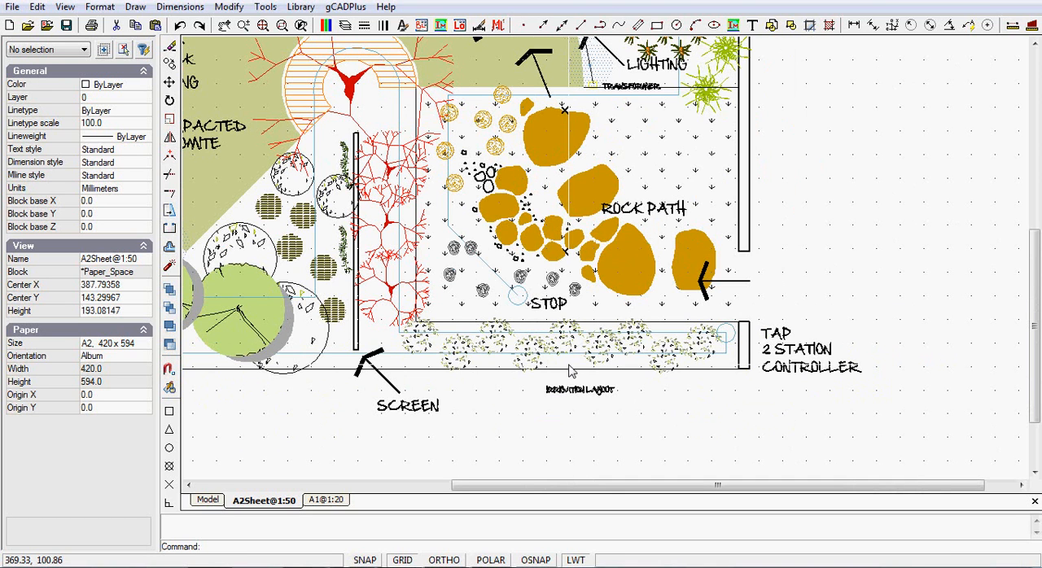
# Show the full A1@1:20 layout and examine the wall and irrigation line thicknesses close up near the TAP label.
pyautogui.click(325, 500)
pyautogui.rightClick(821, 234)
pyautogui.click(873, 277)
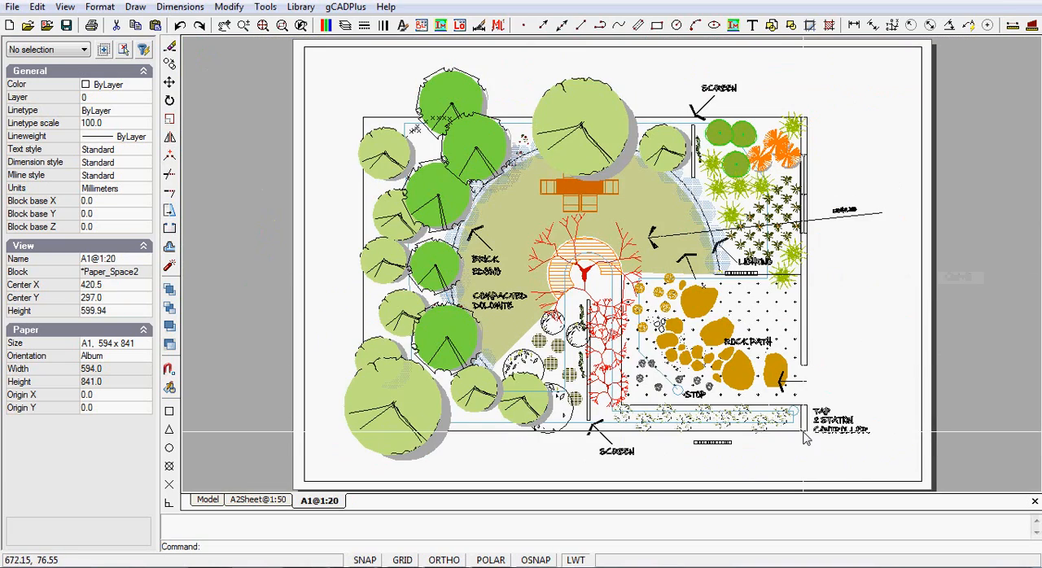
pyautogui.scroll(10, 804, 436)
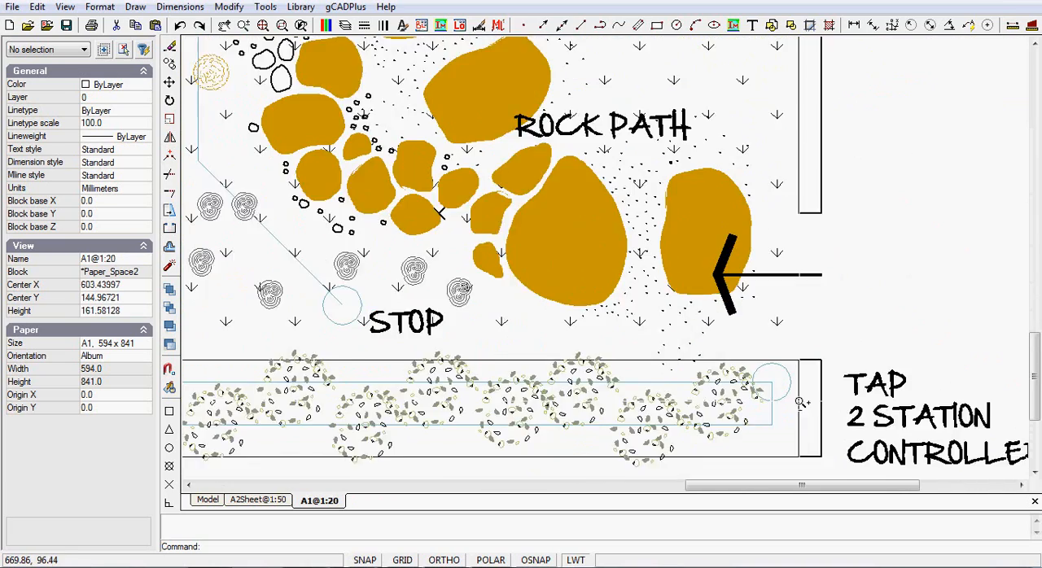
pyautogui.scroll(3, 802, 409)
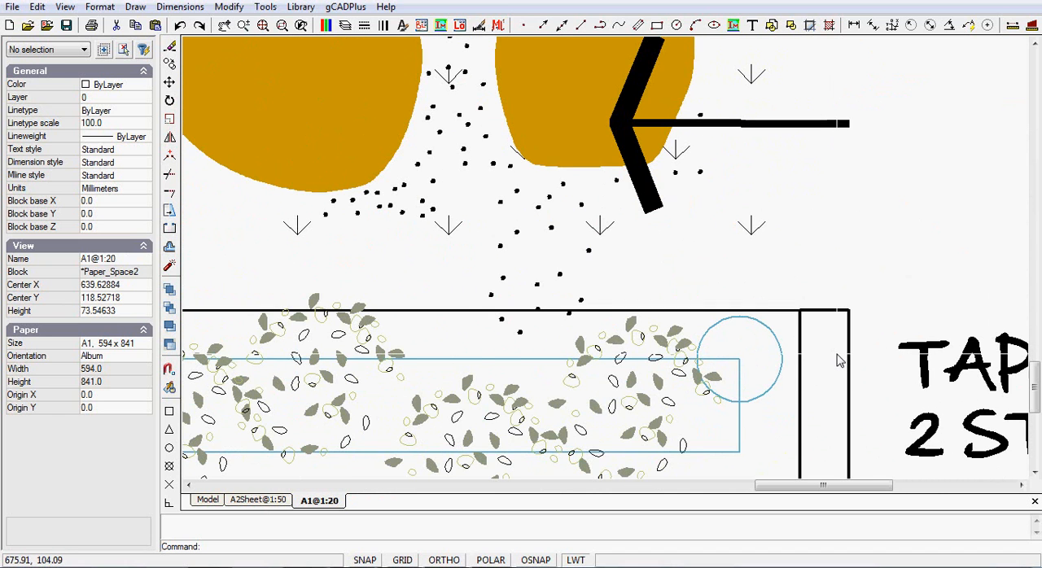
pyautogui.scroll(-1, 839, 360)
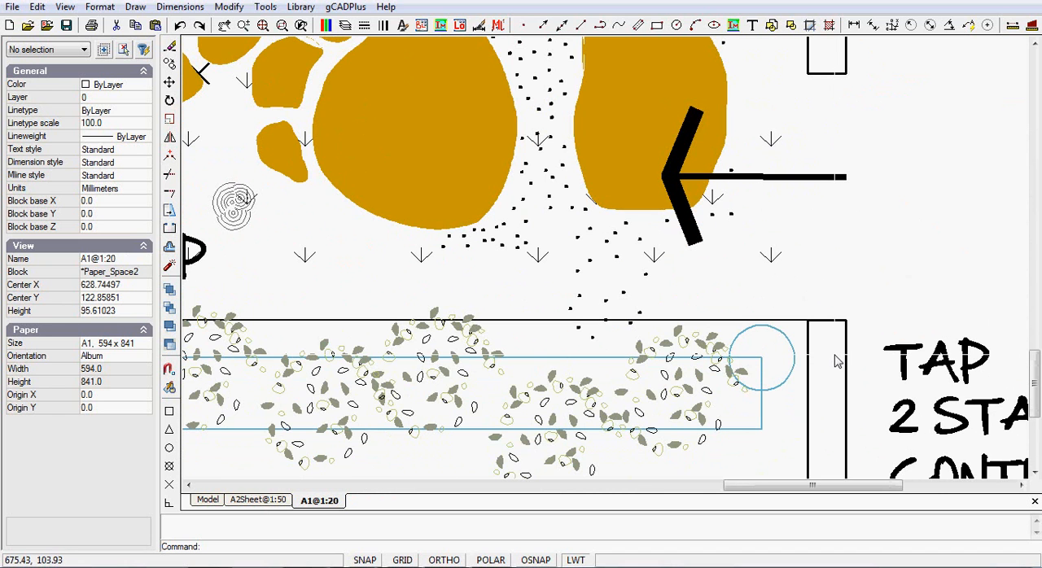
pyautogui.scroll(-1, 839, 360)
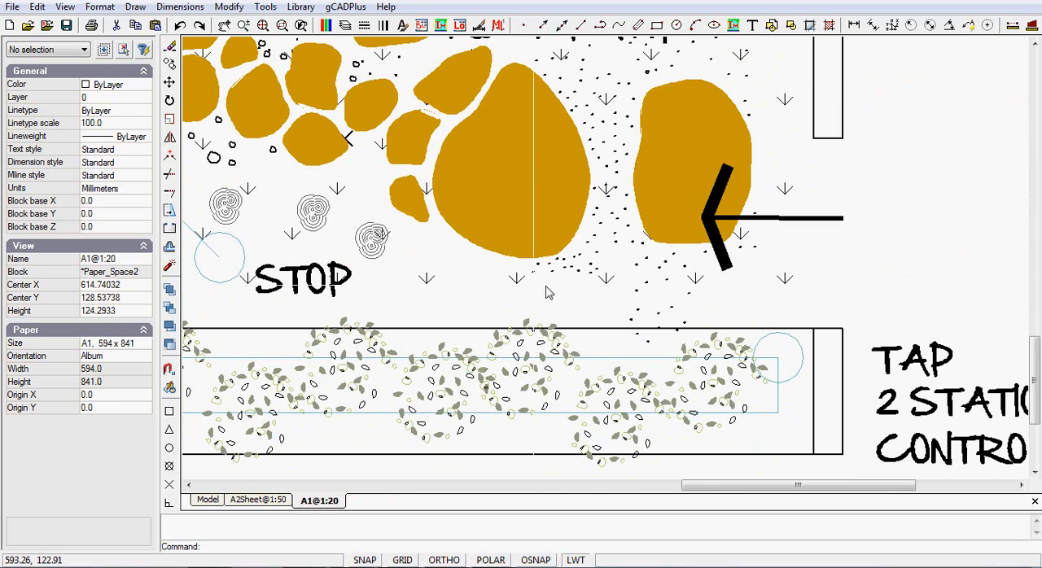
# Set the L-HOUSE layer's lineweight to 0.80 mm and check the house walls on the A1@1:20 layout.
pyautogui.click(345, 26)
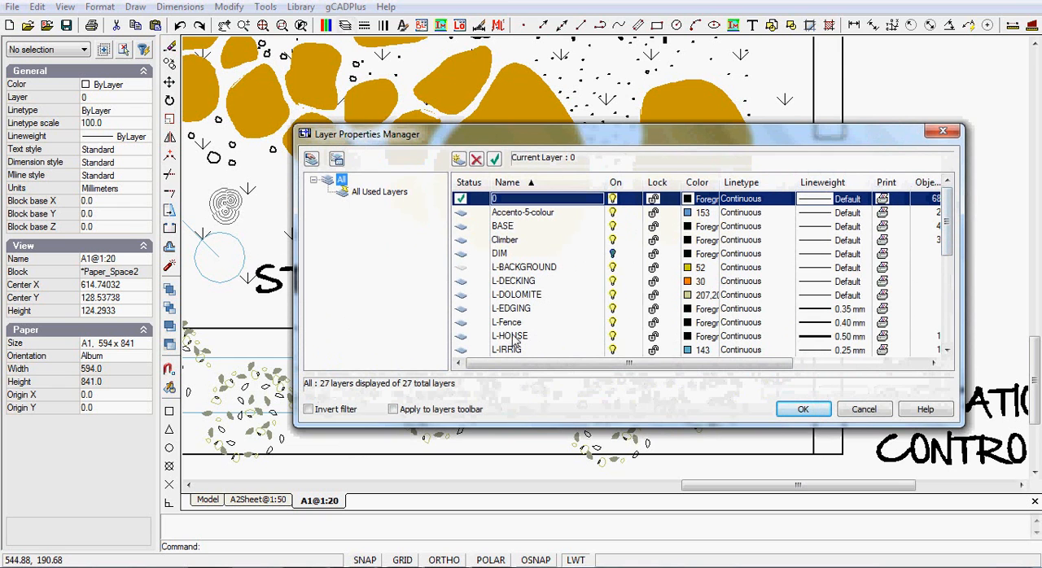
pyautogui.click(846, 338)
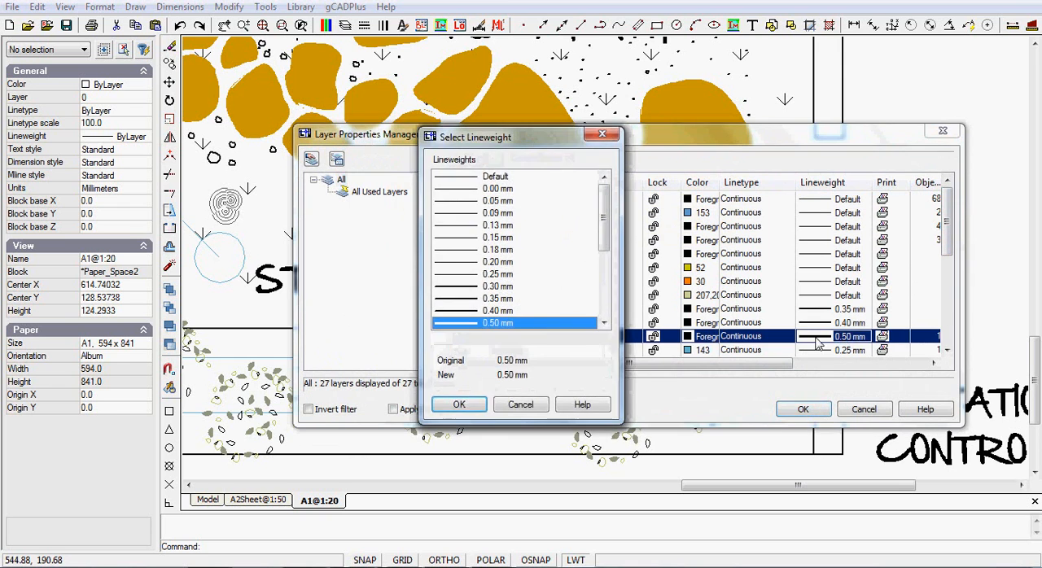
pyautogui.moveTo(606, 247); pyautogui.dragTo(606, 277)
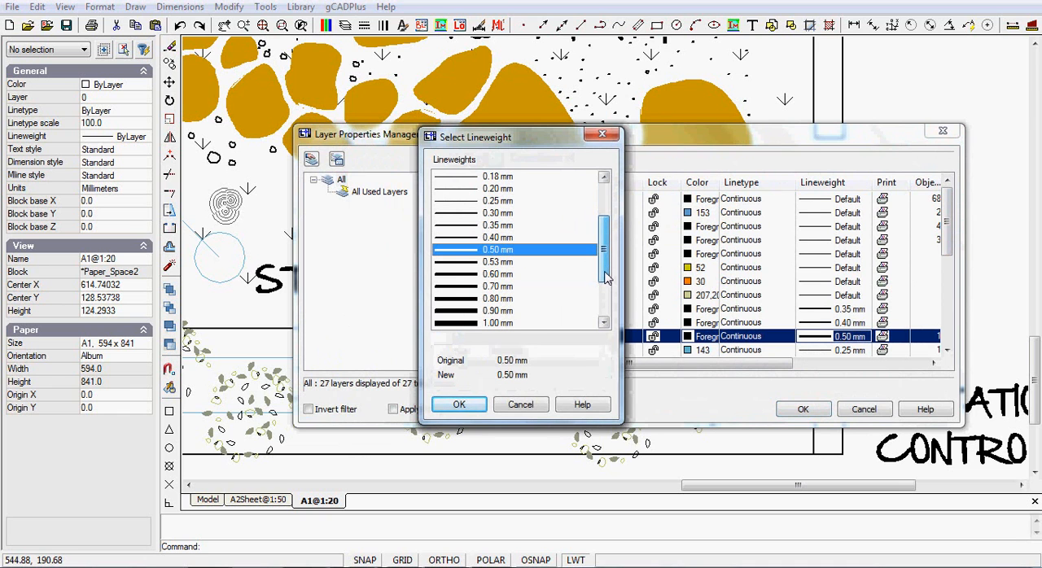
pyautogui.click(477, 299)
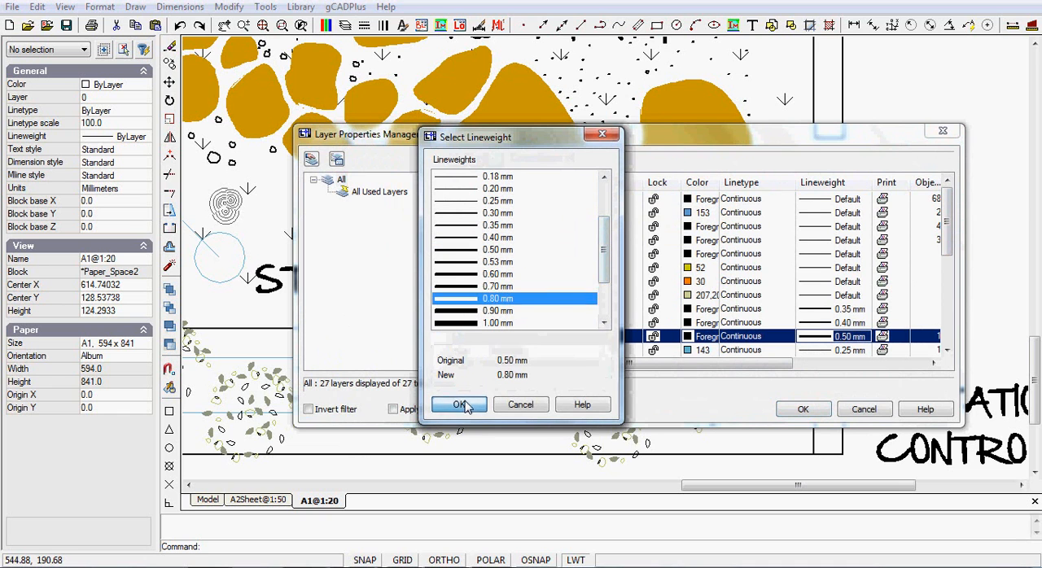
pyautogui.click(459, 404)
pyautogui.click(812, 412)
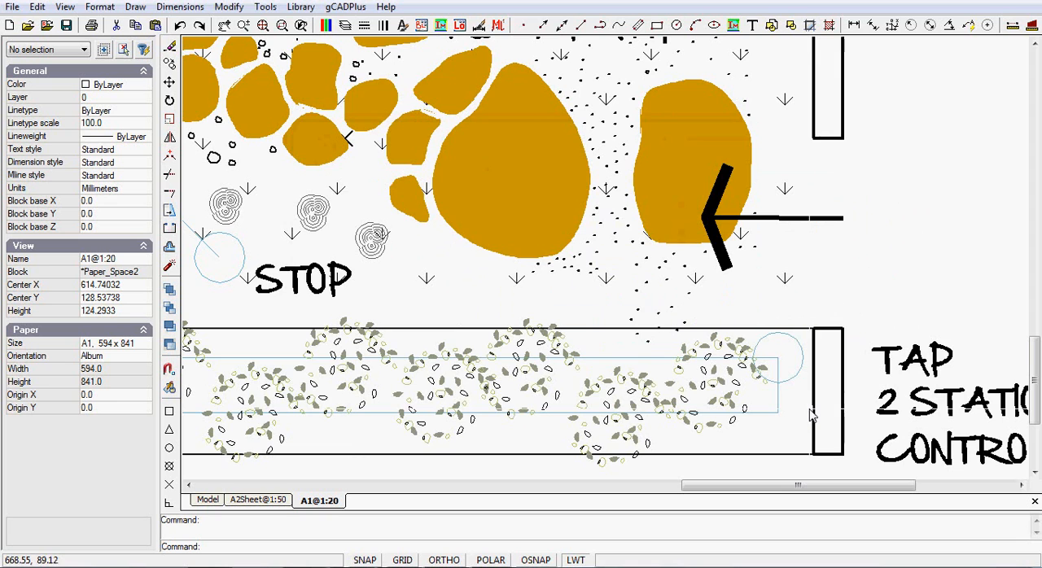
pyautogui.scroll(-3, 883, 246)
pyautogui.scroll(-1, 876, 239)
pyautogui.scroll(1, 877, 223)
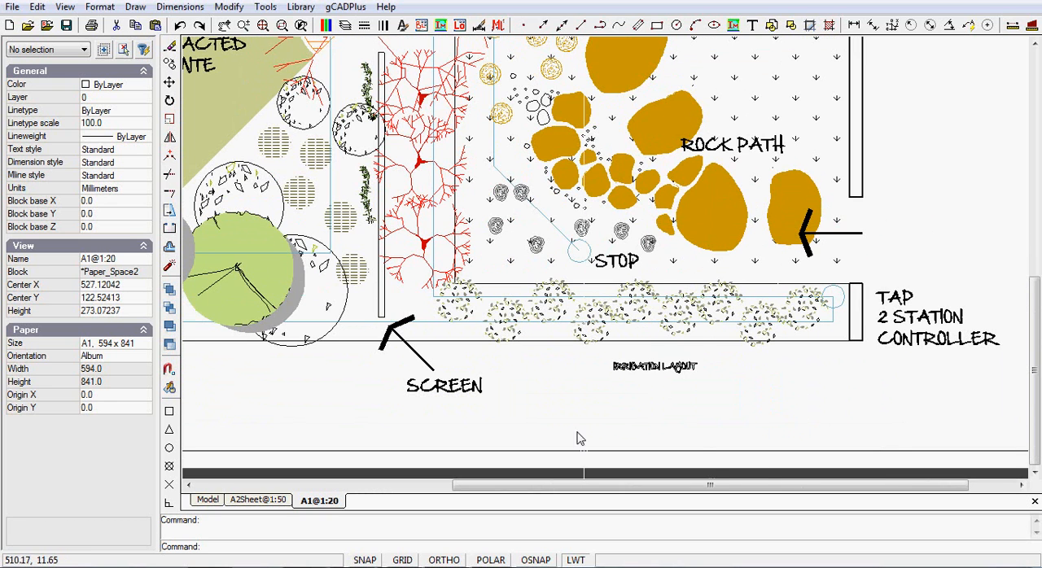